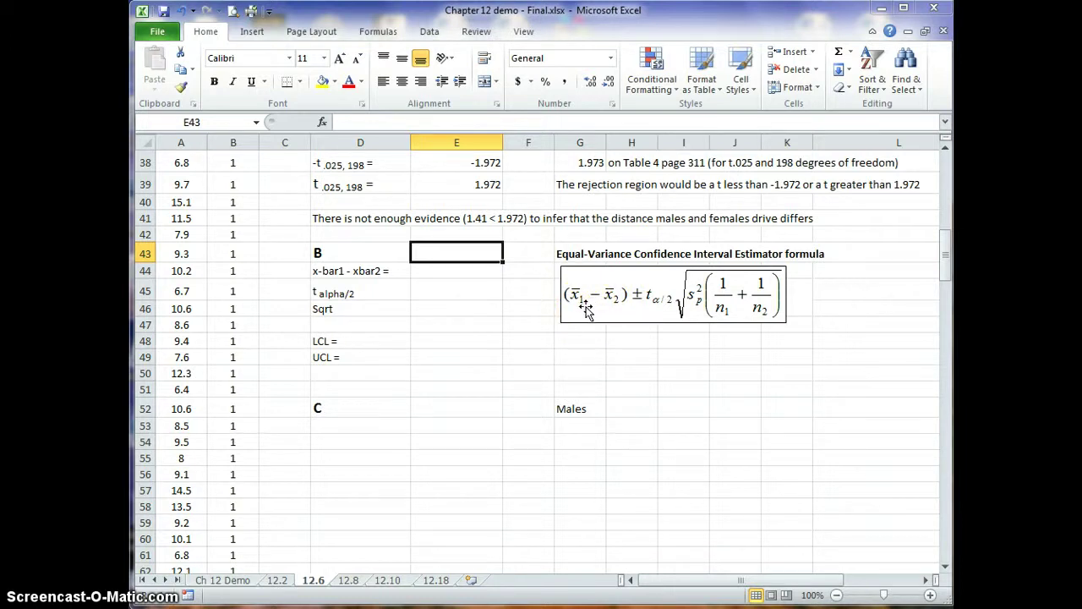
pyautogui.click(583, 310)
pyautogui.click(615, 312)
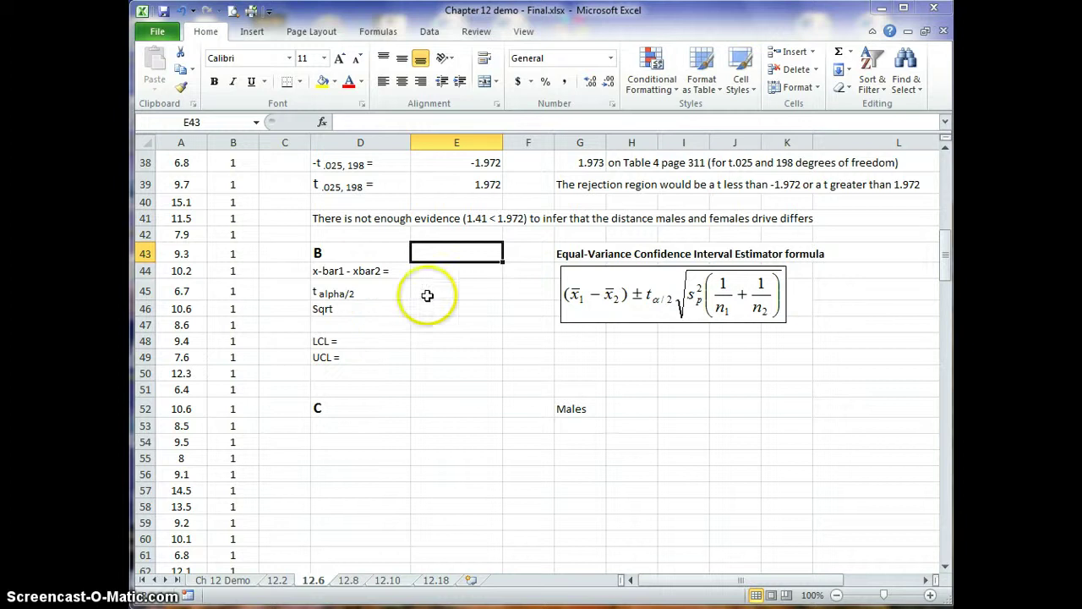
# Calculate the difference between the two sample means in E44 with the formula =E12-E13.
pyautogui.click(473, 268)
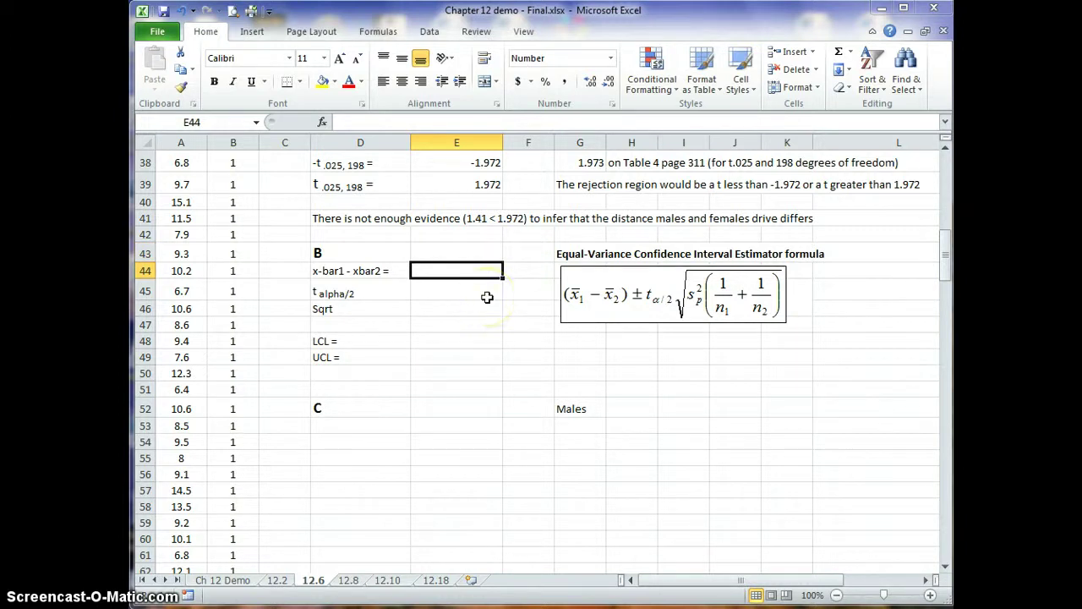
pyautogui.write('=')
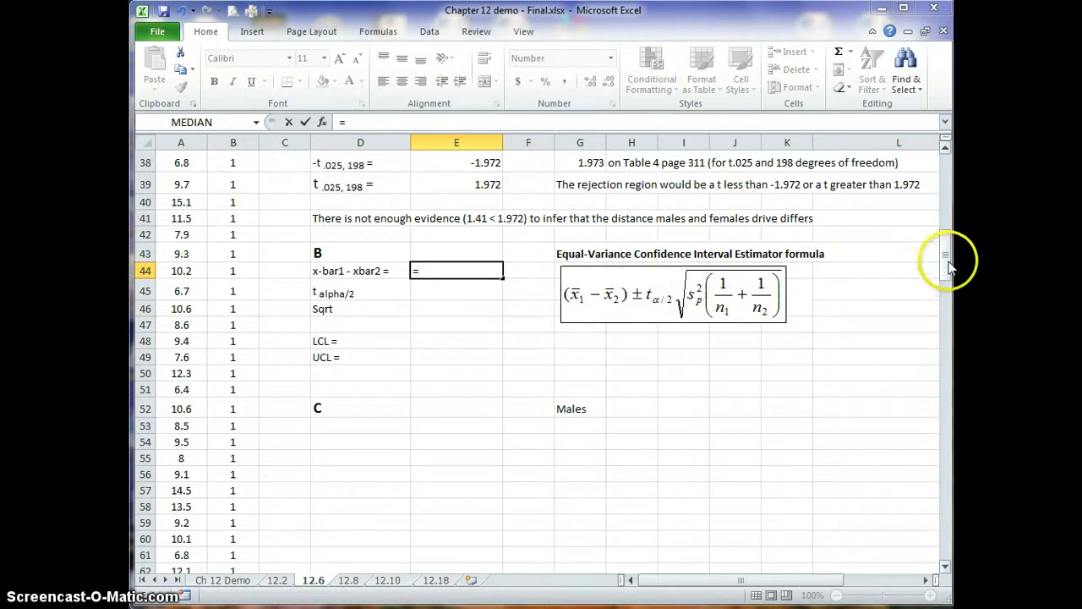
pyautogui.moveTo(948, 266); pyautogui.dragTo(946, 183)
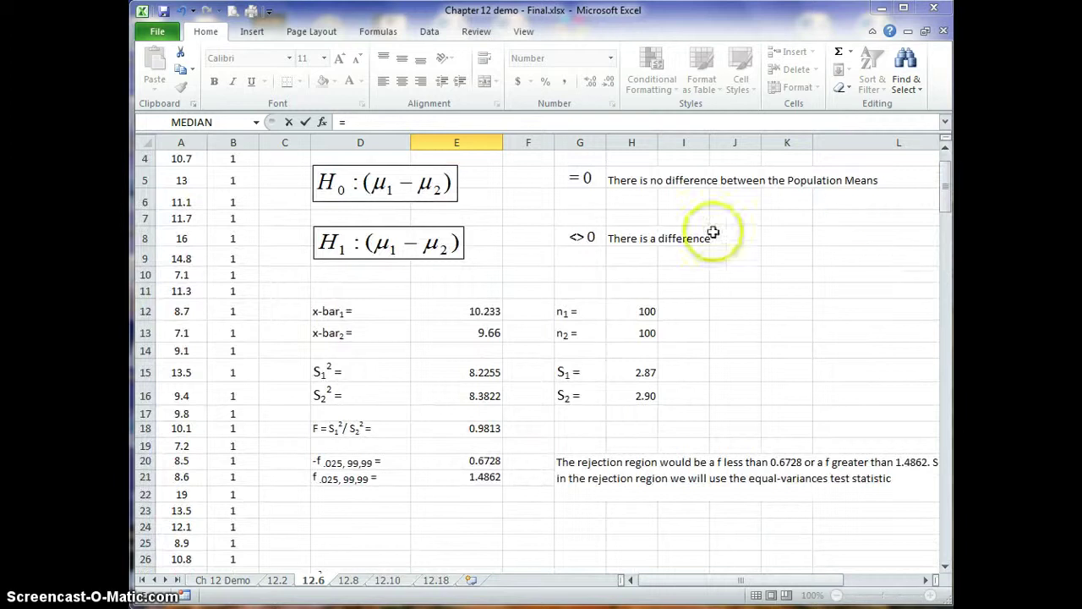
pyautogui.click(484, 311)
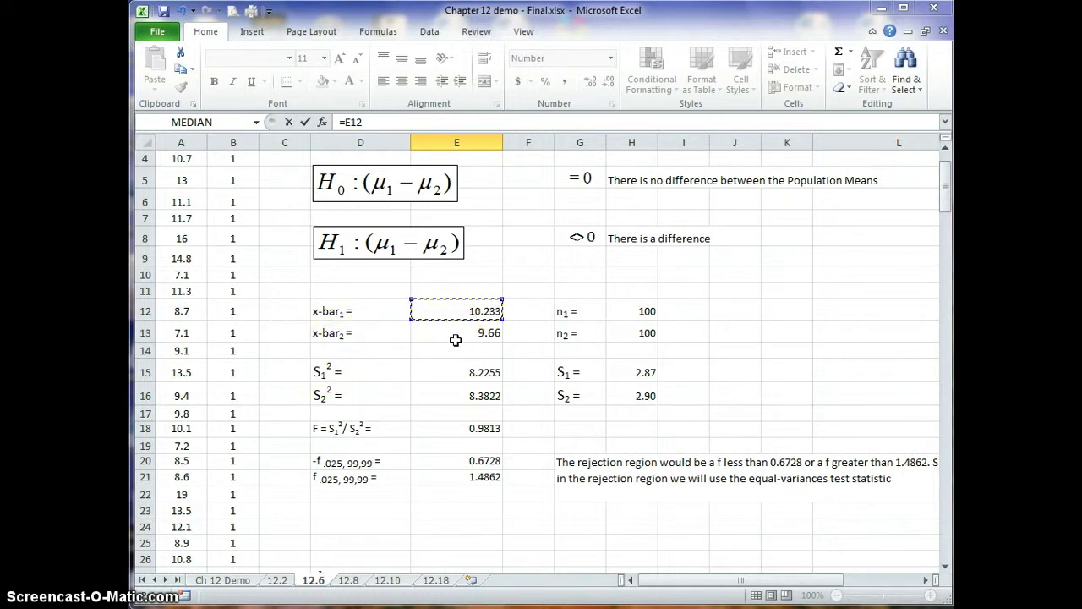
pyautogui.click(305, 122)
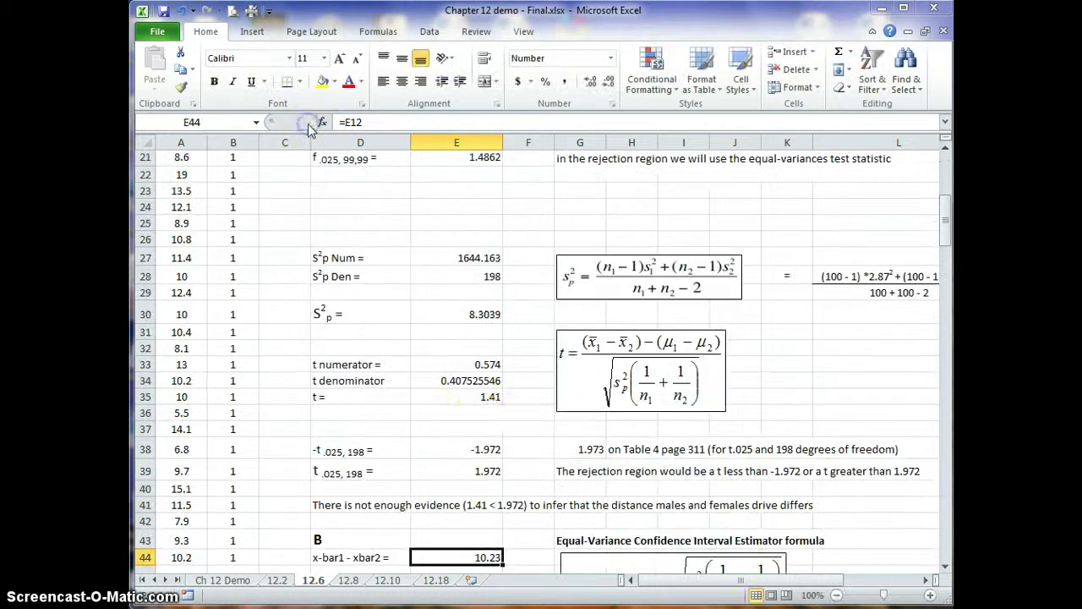
pyautogui.click(376, 121)
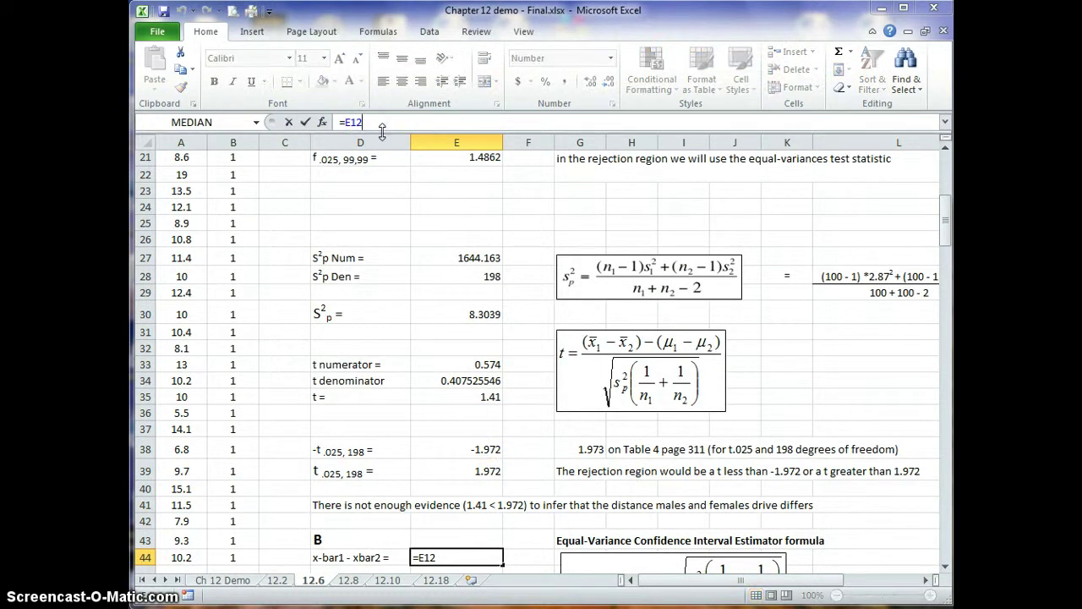
pyautogui.write('-e13')
pyautogui.press('Return')
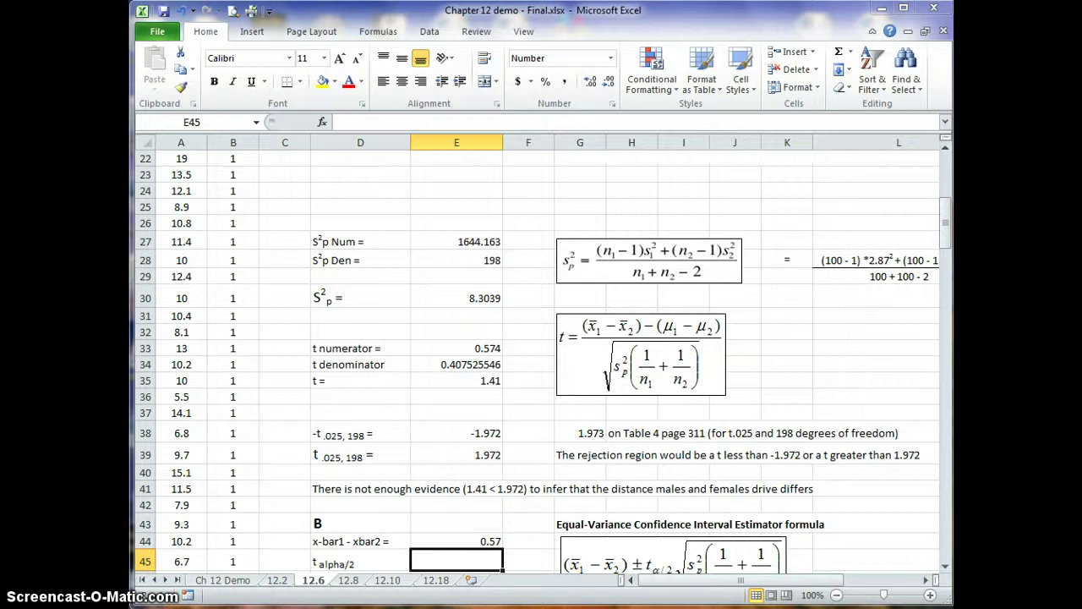
# Fill the t alpha/2 value in E45 with a reference to the positive critical t value in E39.
pyautogui.write('=')
pyautogui.click(491, 454)
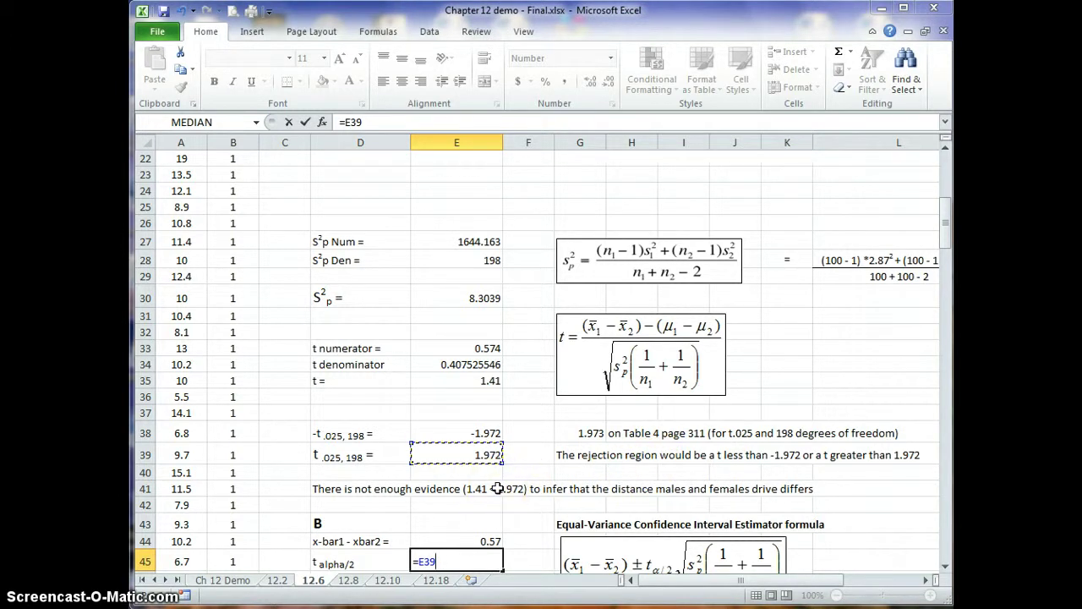
pyautogui.press('Return')
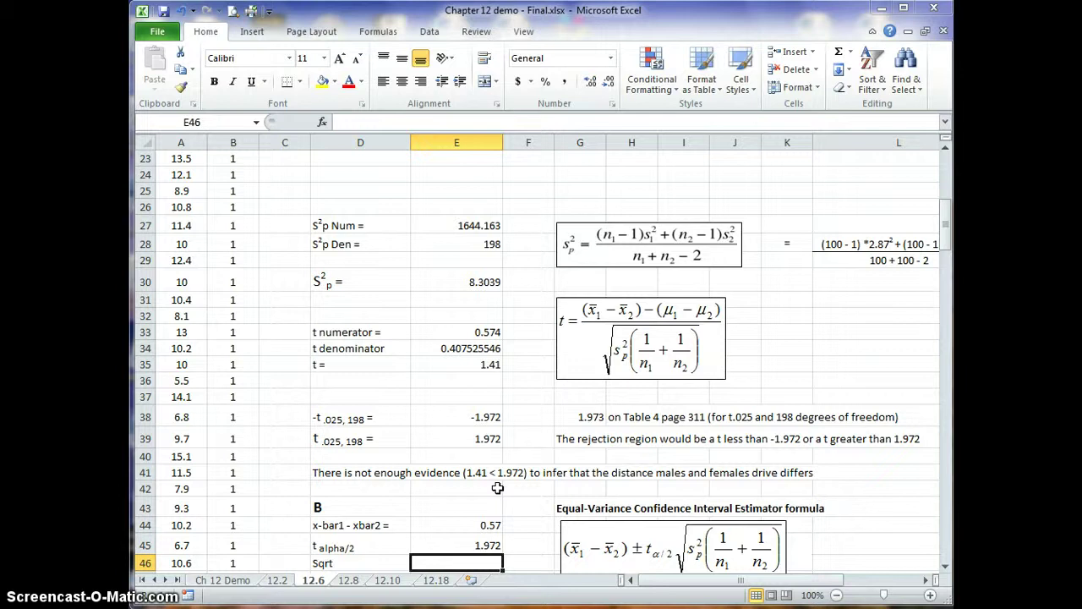
# Calculate the Sqrt term in E46 with the formula =SQRT(E30*(1/H12+1/H13)).
pyautogui.write('=')
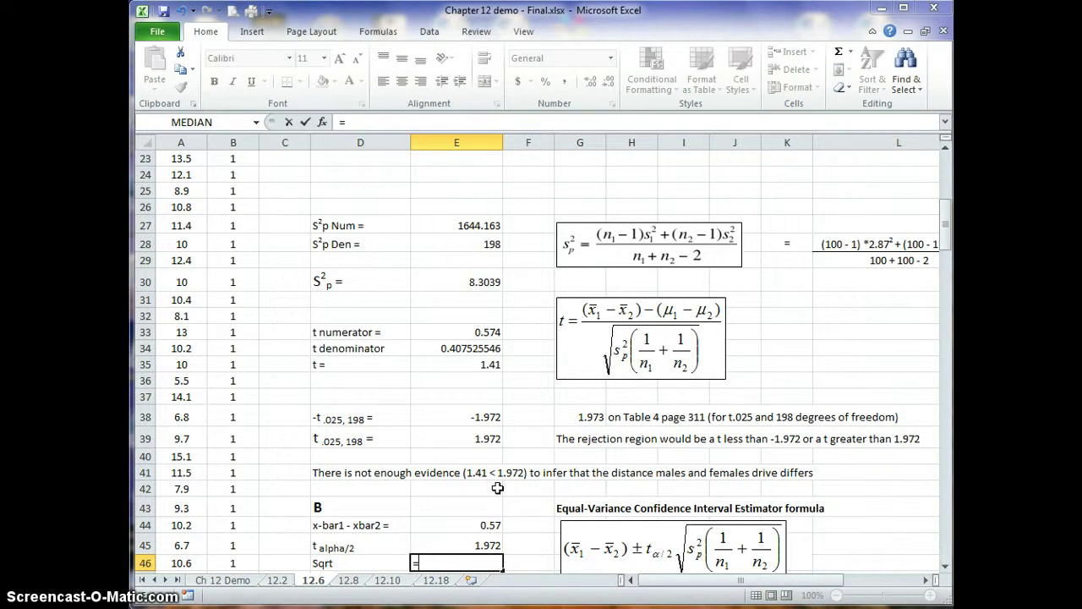
pyautogui.write('sq')
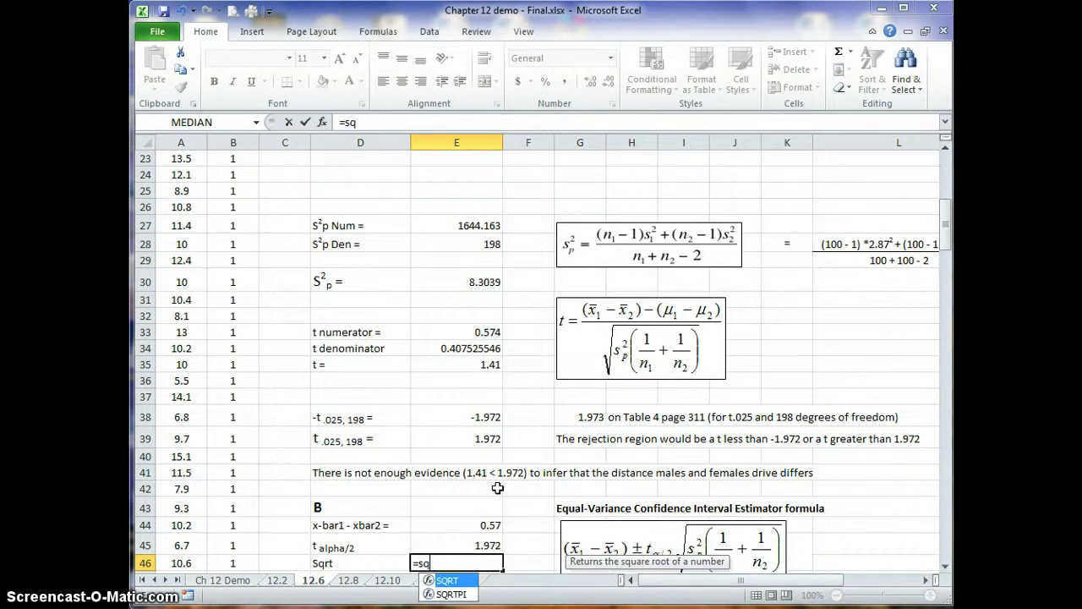
pyautogui.write('rt')
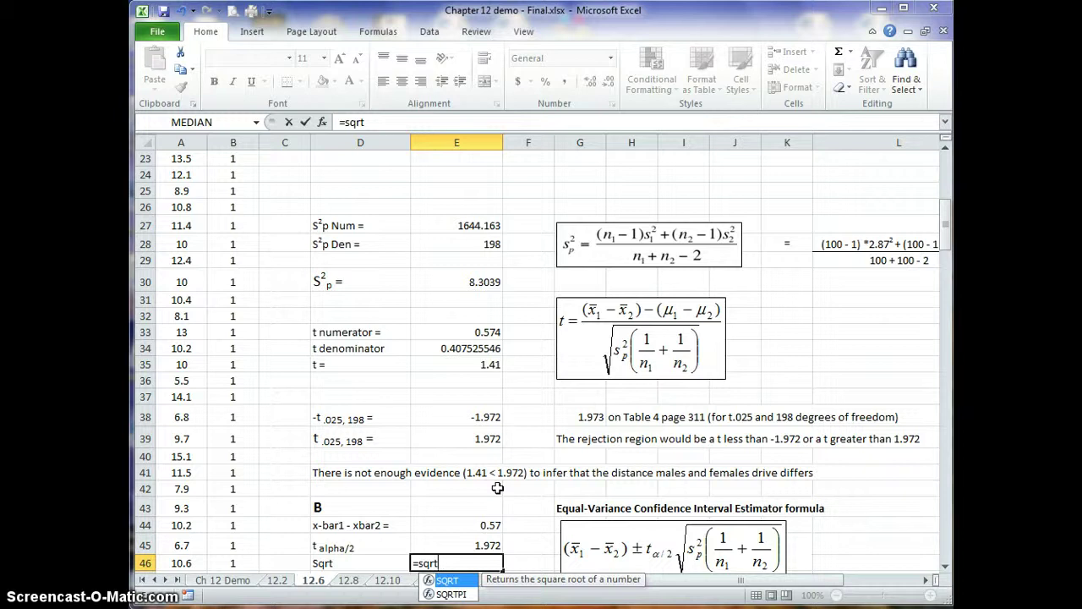
pyautogui.write('(')
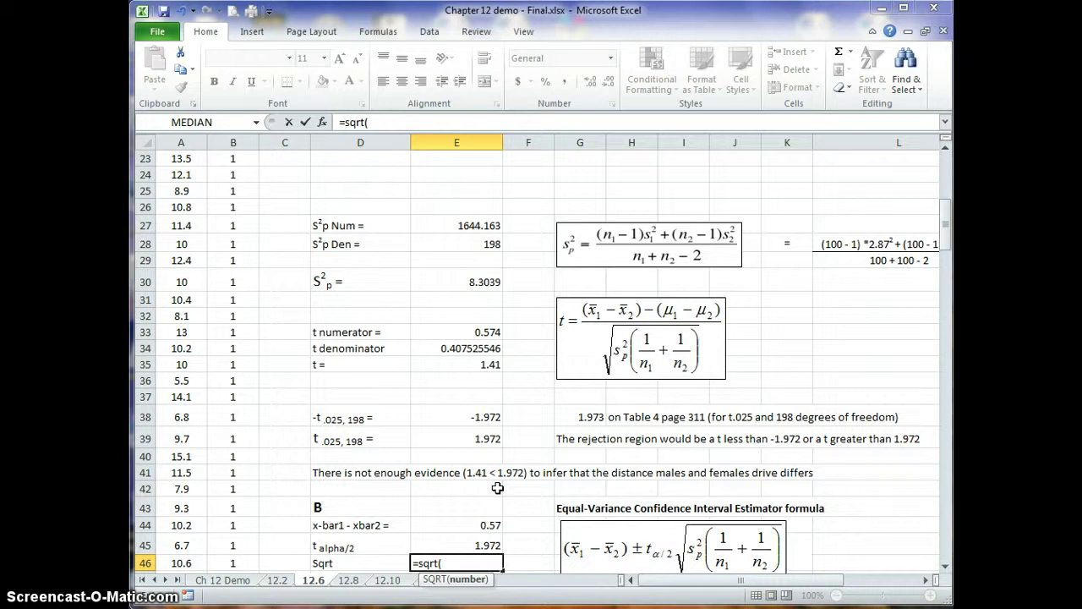
pyautogui.click(491, 287)
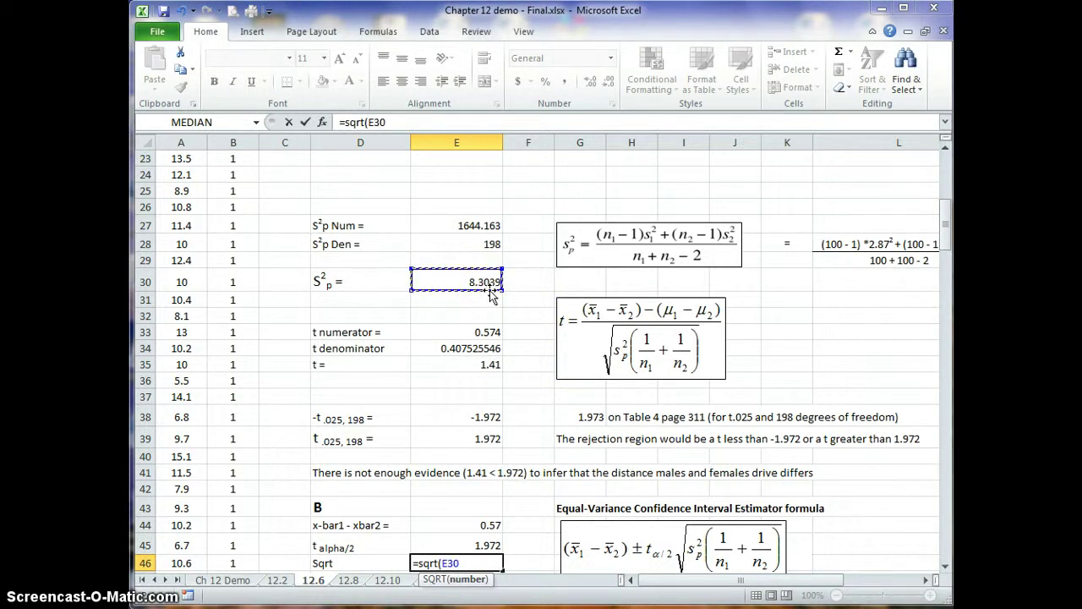
pyautogui.write('*(1/')
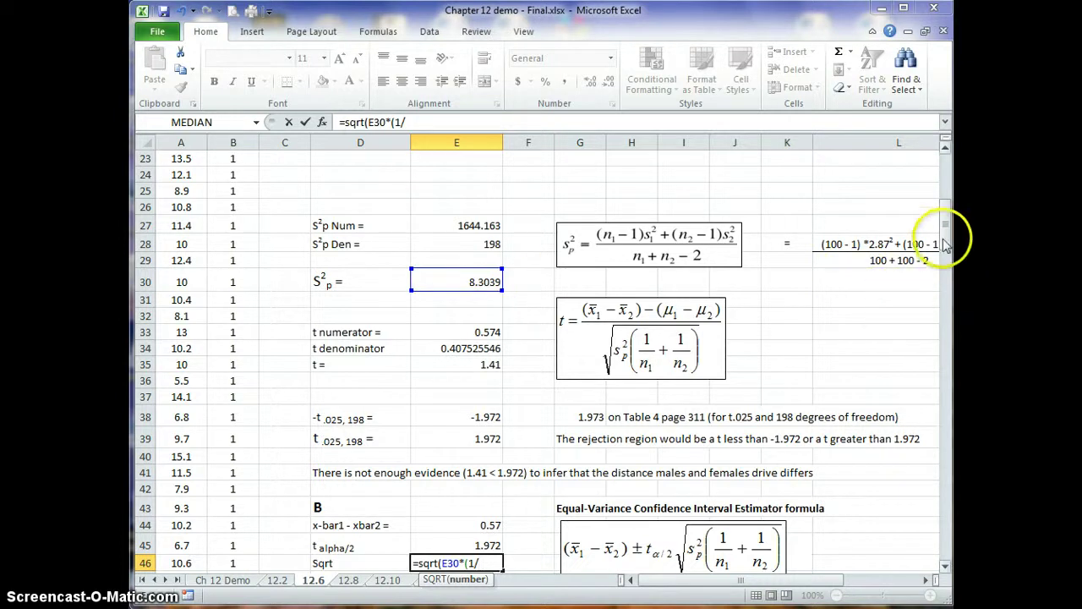
pyautogui.moveTo(949, 212); pyautogui.dragTo(950, 196)
pyautogui.click(630, 216)
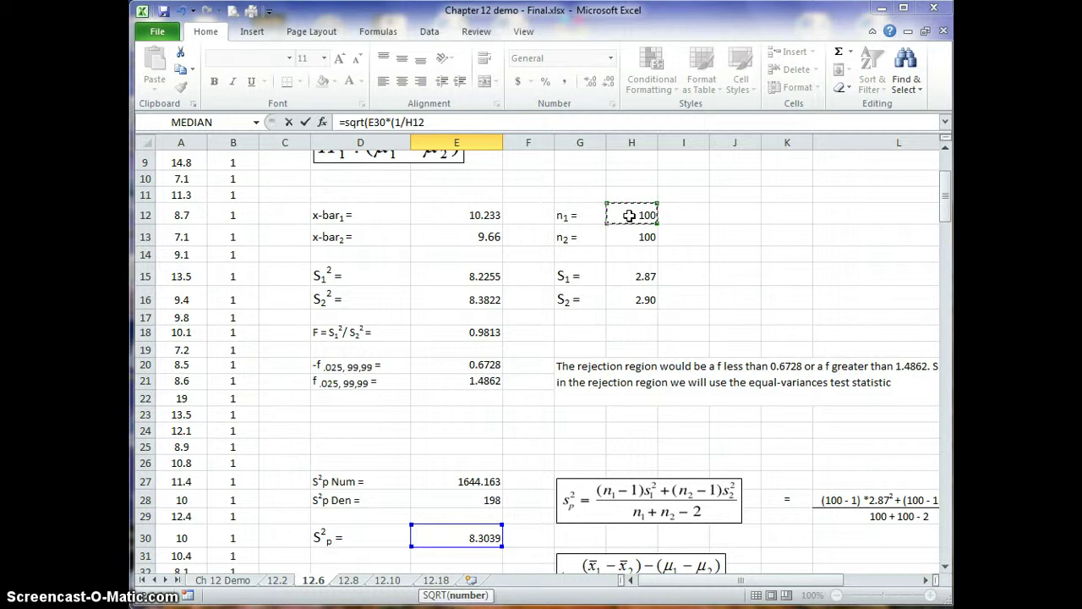
pyautogui.click(460, 122)
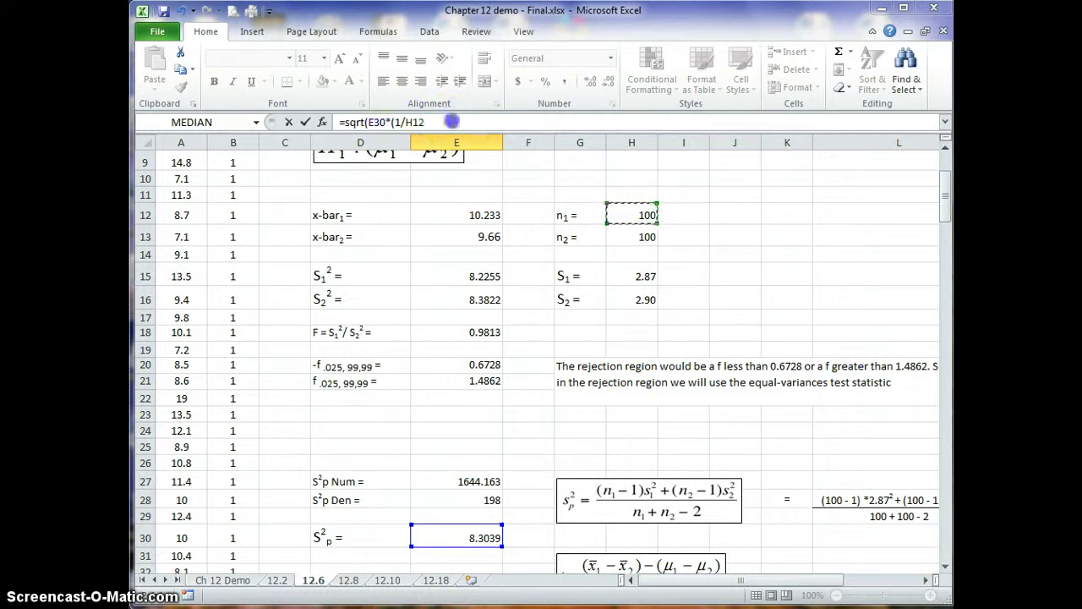
pyautogui.write('+')
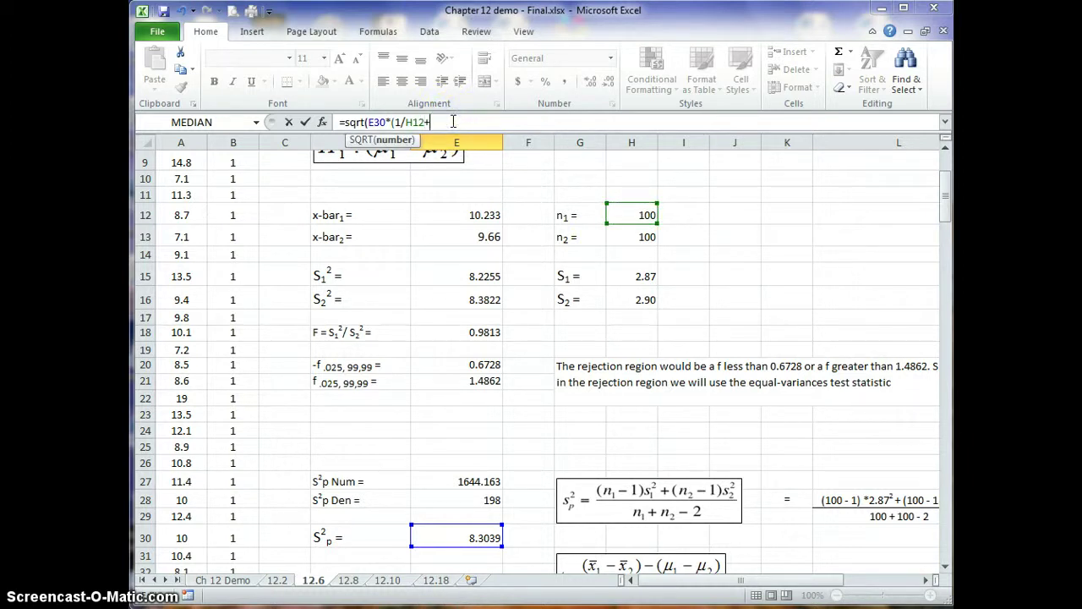
pyautogui.write('1/')
pyautogui.click(644, 239)
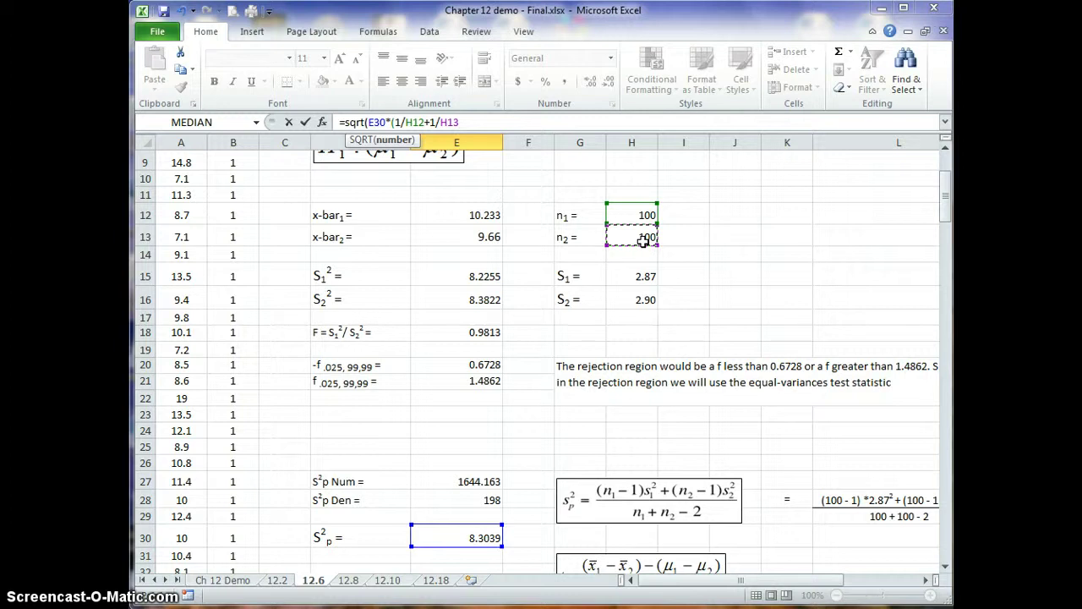
pyautogui.write(')')
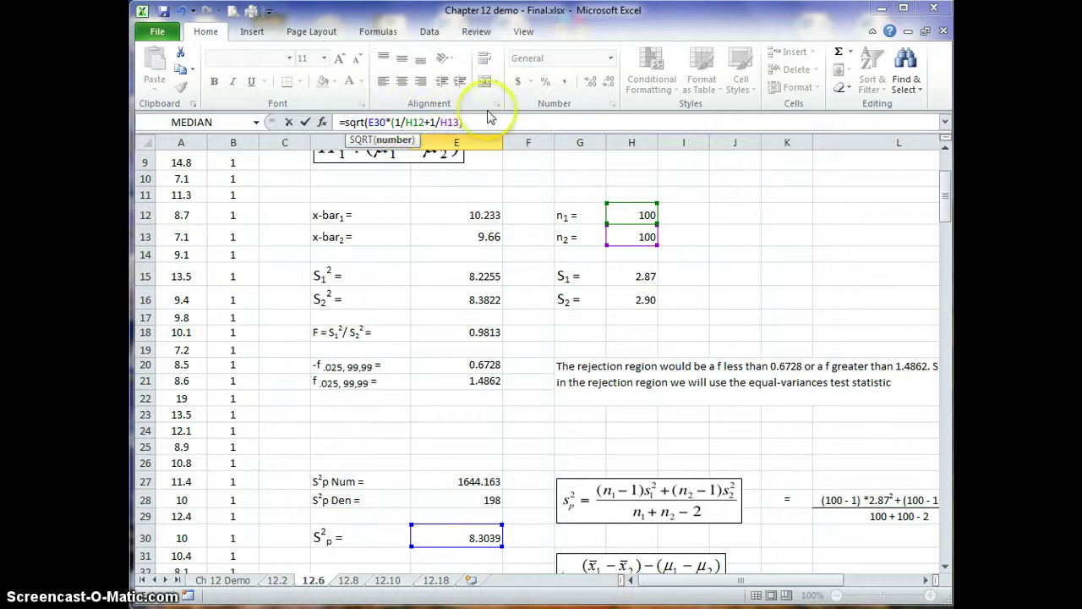
pyautogui.write(')')
pyautogui.click(483, 121)
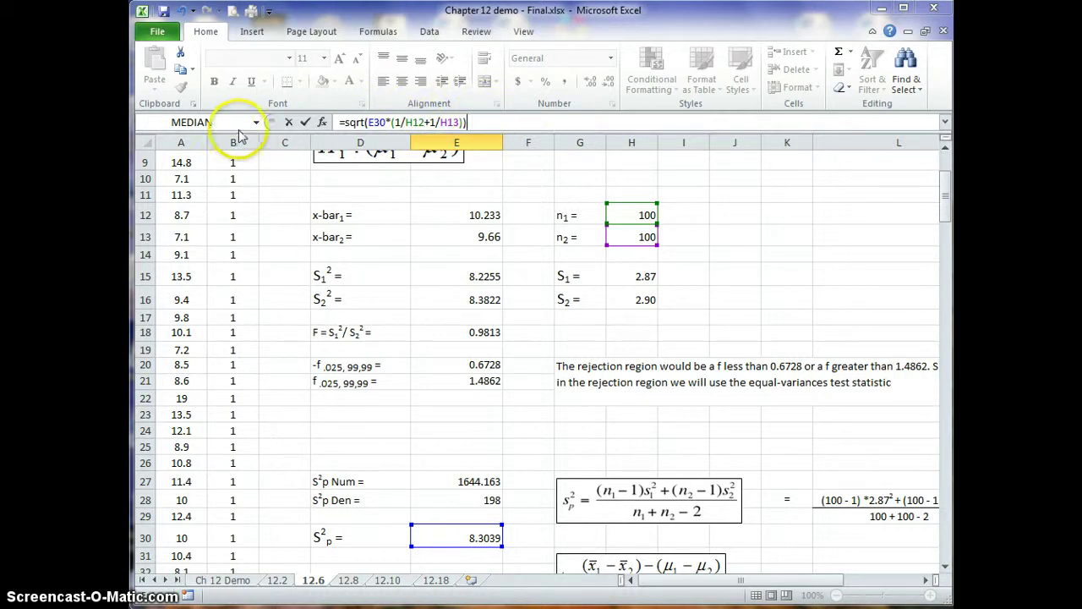
pyautogui.click(305, 121)
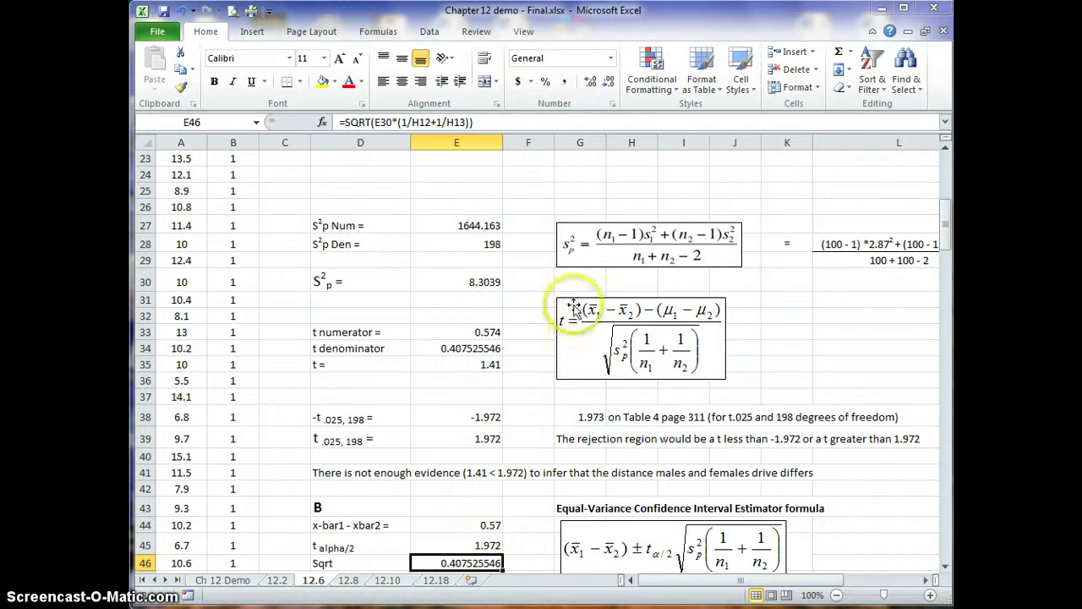
# Reduce the number format of the Sqrt result in E46 to six decimal places.
pyautogui.click(607, 84)
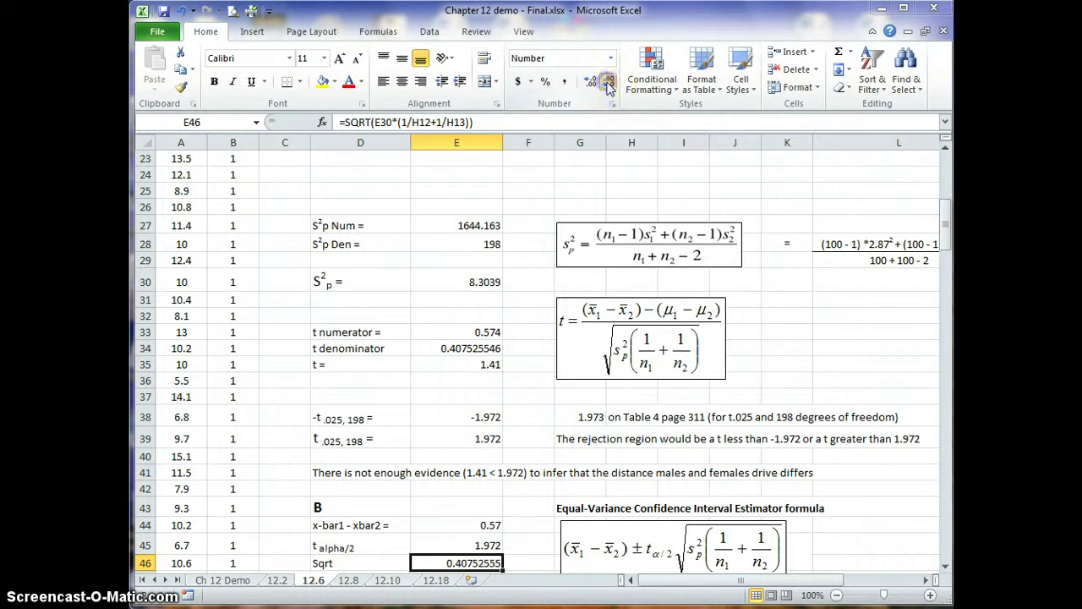
pyautogui.click(607, 84)
pyautogui.click(607, 84)
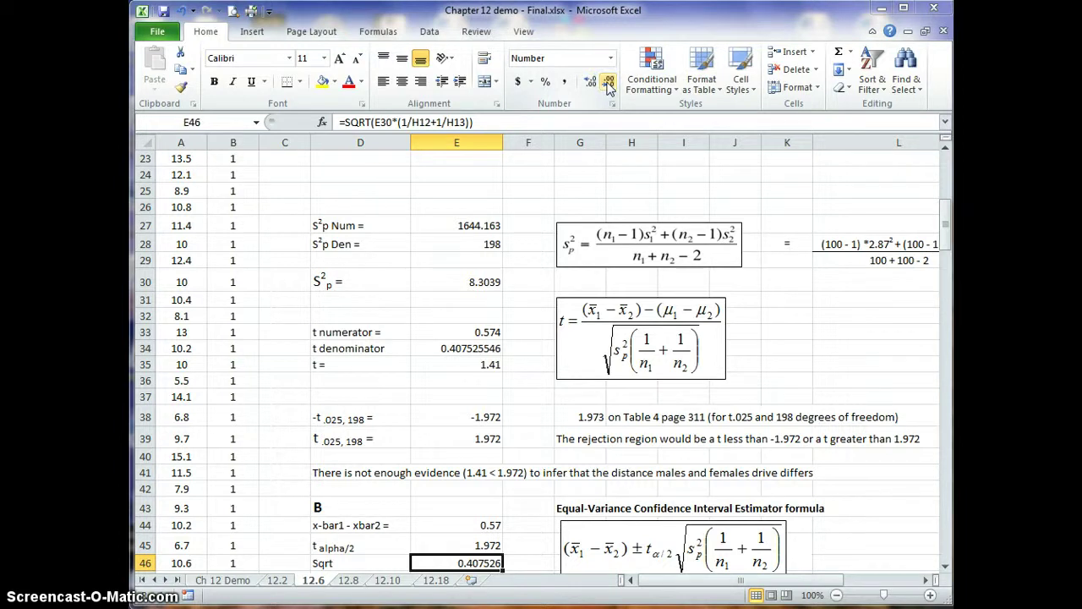
# Build the LCL formula in E48 as =E44-E45*E46 from the mean difference, t value and Sqrt cells.
pyautogui.click(944, 568)
pyautogui.click(944, 568)
pyautogui.click(944, 568)
pyautogui.click(944, 568)
pyautogui.click(944, 568)
pyautogui.click(944, 568)
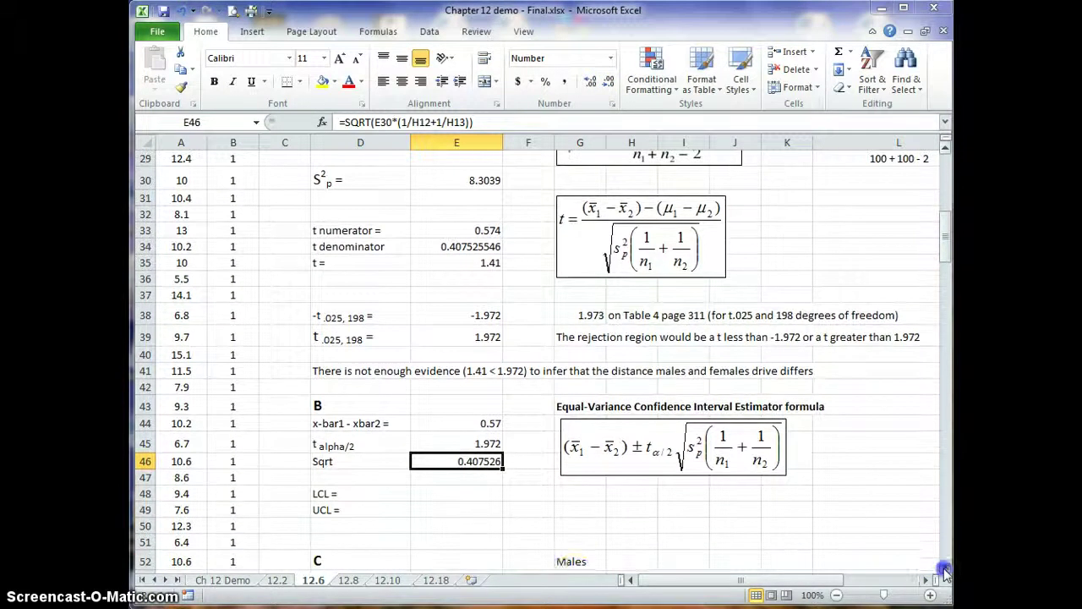
pyautogui.click(438, 495)
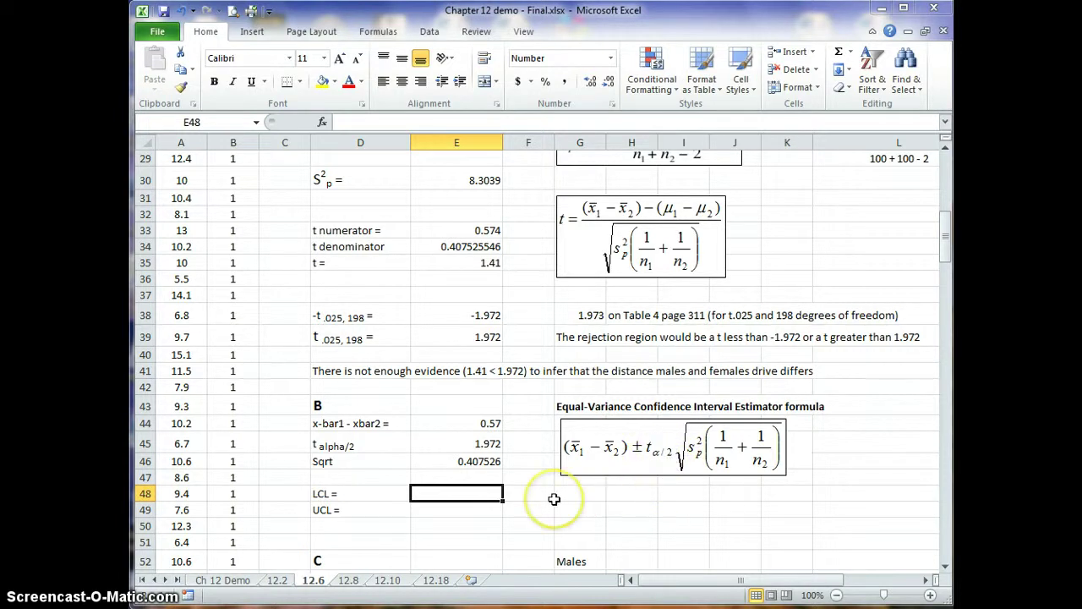
pyautogui.write('=')
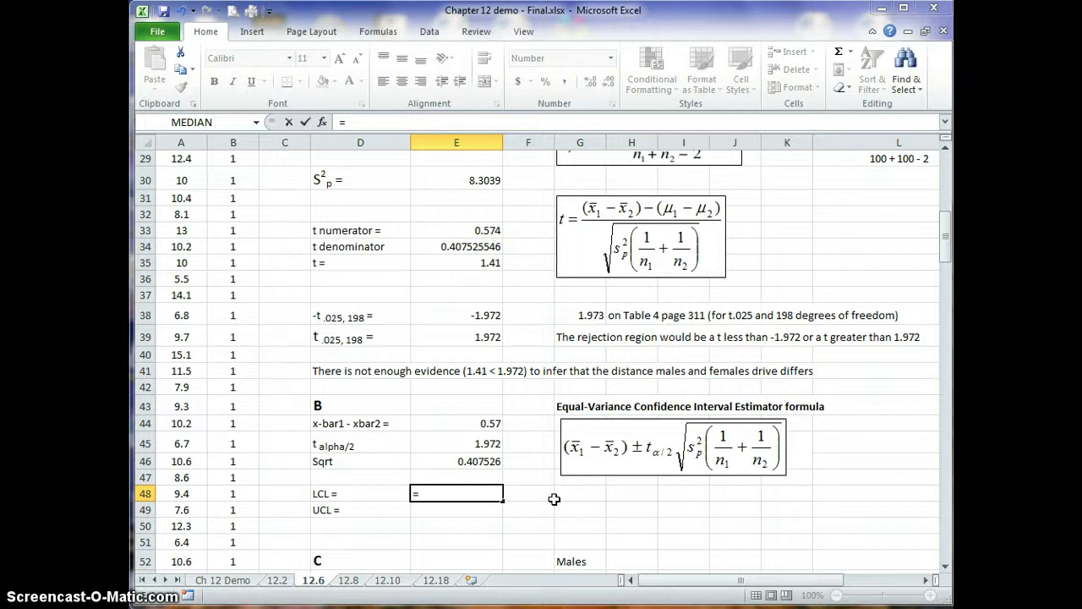
pyautogui.click(484, 423)
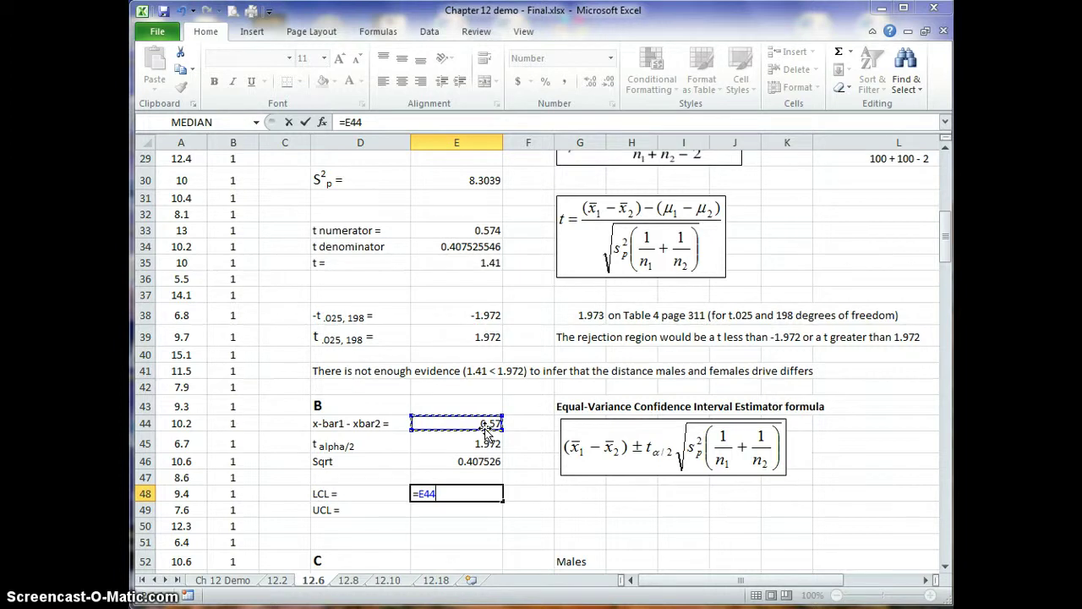
pyautogui.write('-')
pyautogui.click(482, 444)
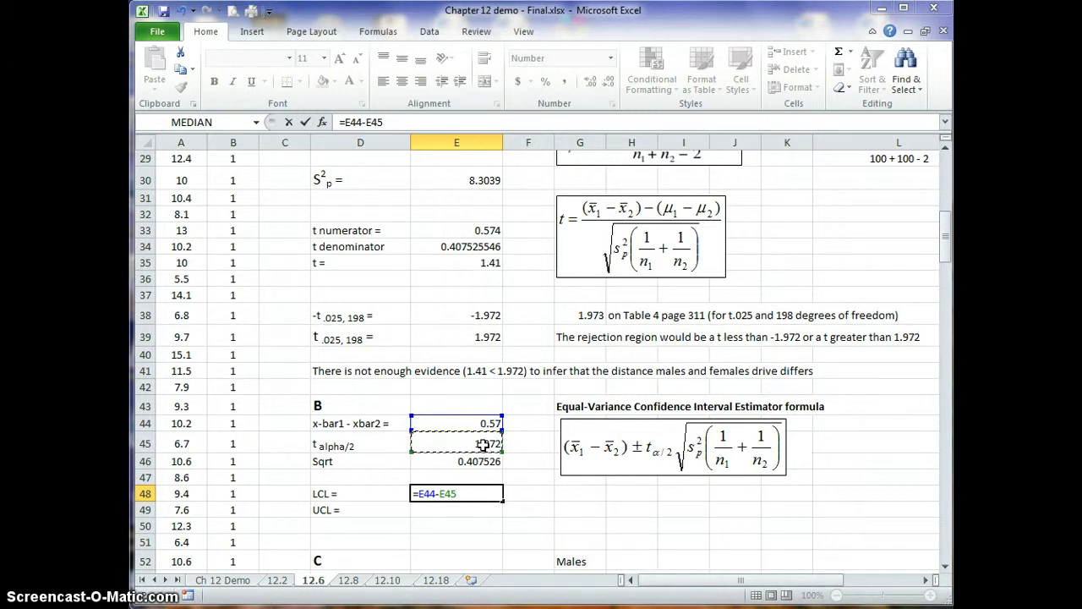
pyautogui.write('*')
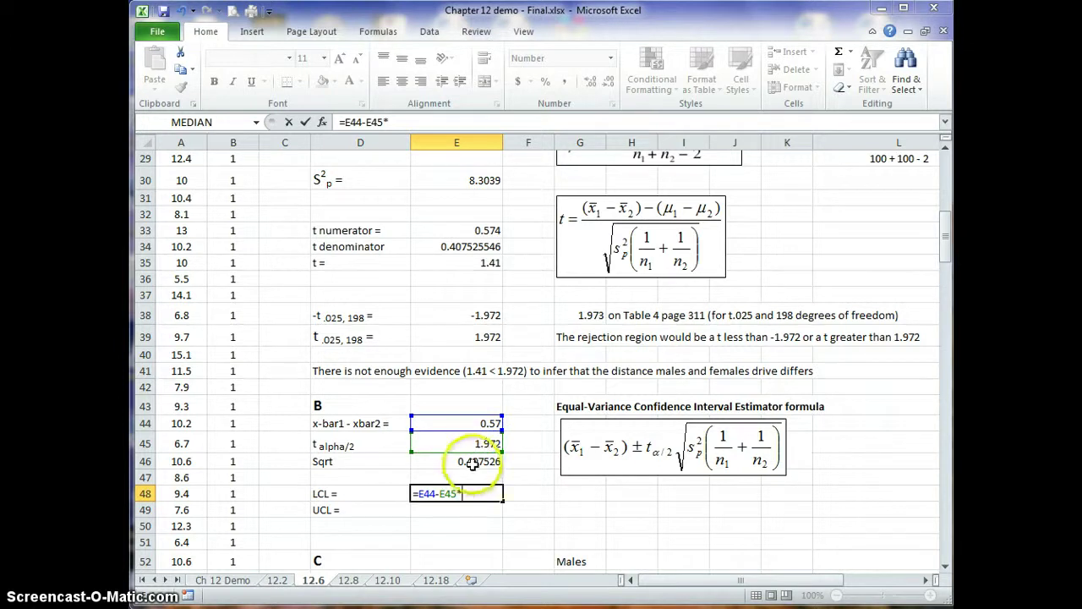
pyautogui.click(474, 462)
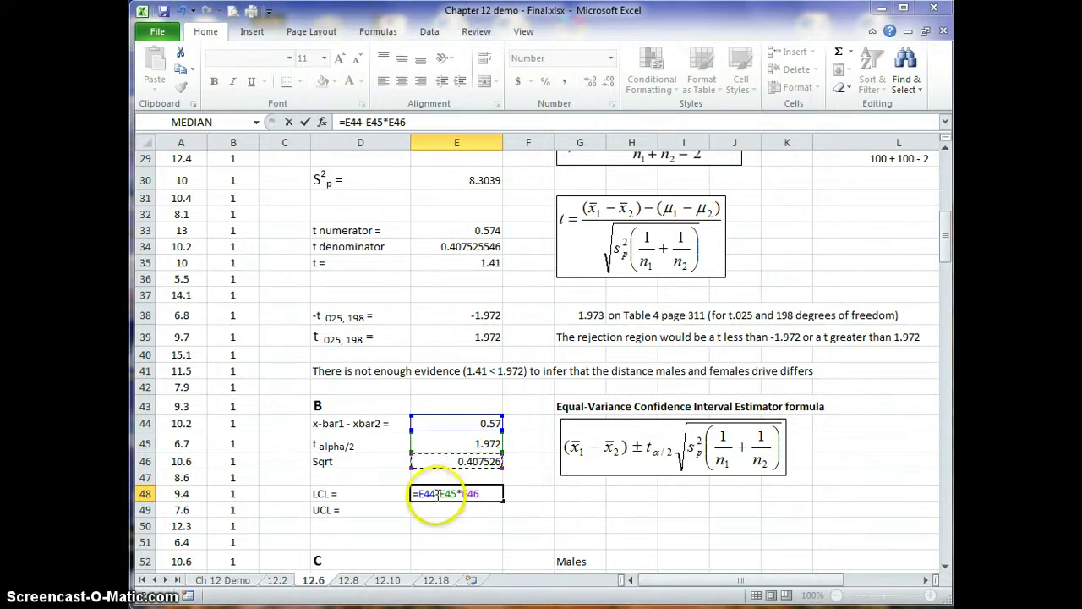
# Enclose the E45*E46 product in parentheses and enter the LCL formula as =E44-(E45*E46).
pyautogui.click(366, 123)
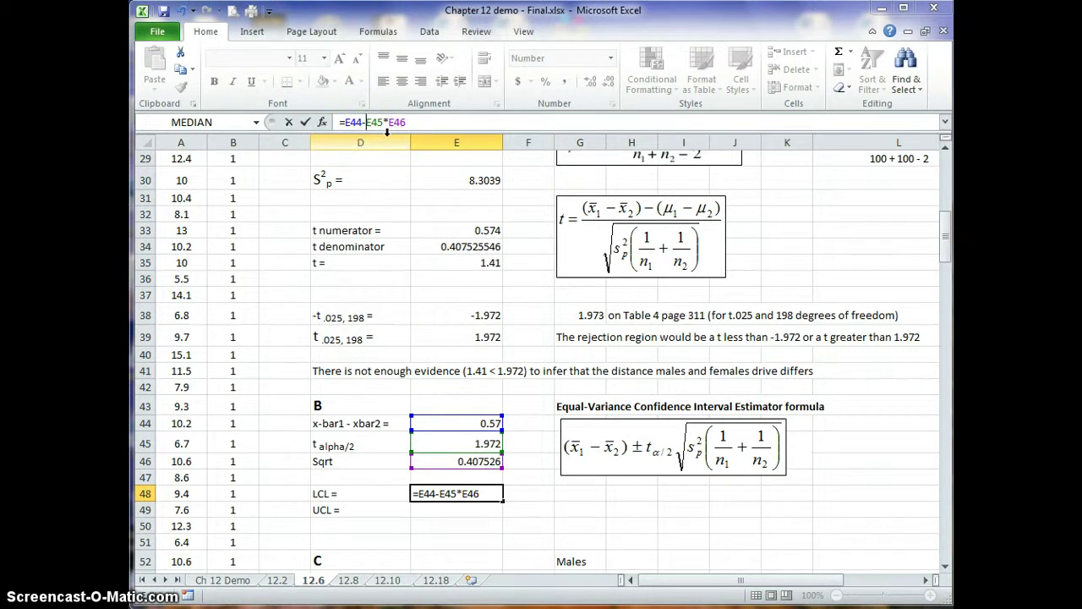
pyautogui.write('(')
pyautogui.click(417, 123)
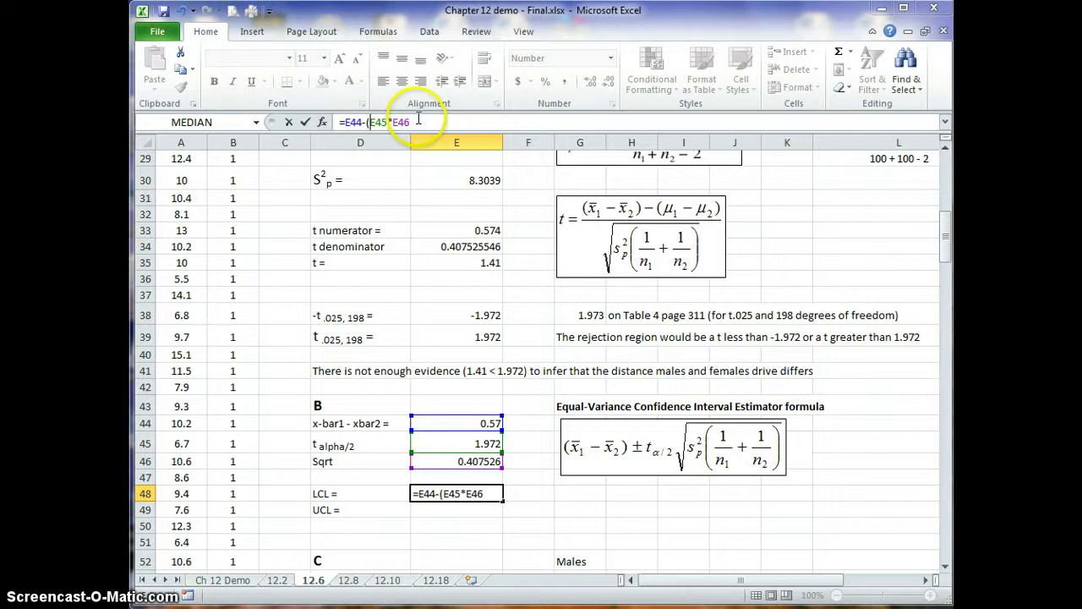
pyautogui.write(')')
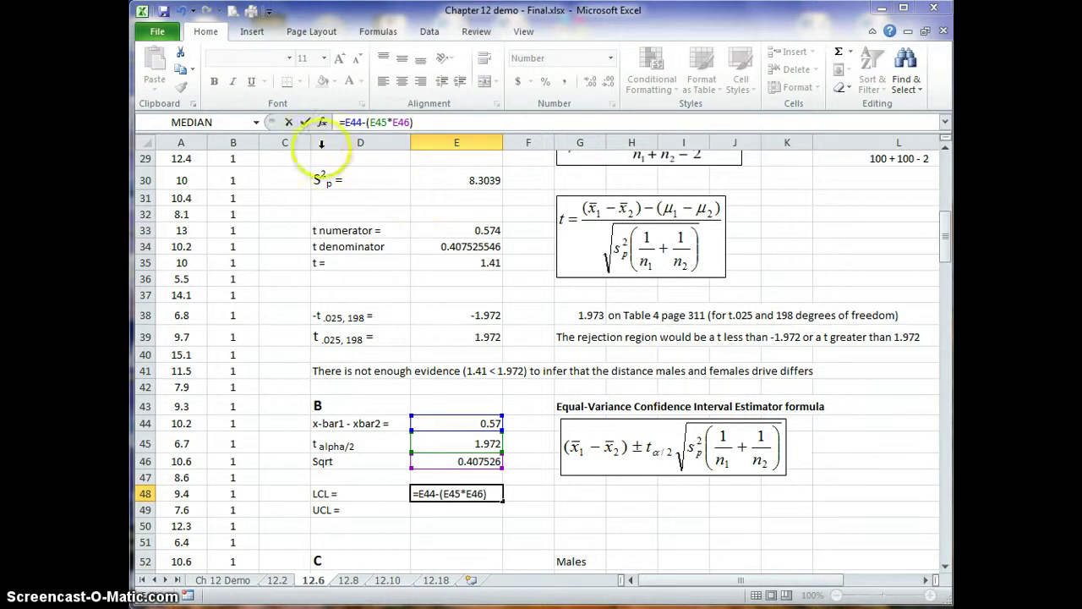
pyautogui.click(303, 124)
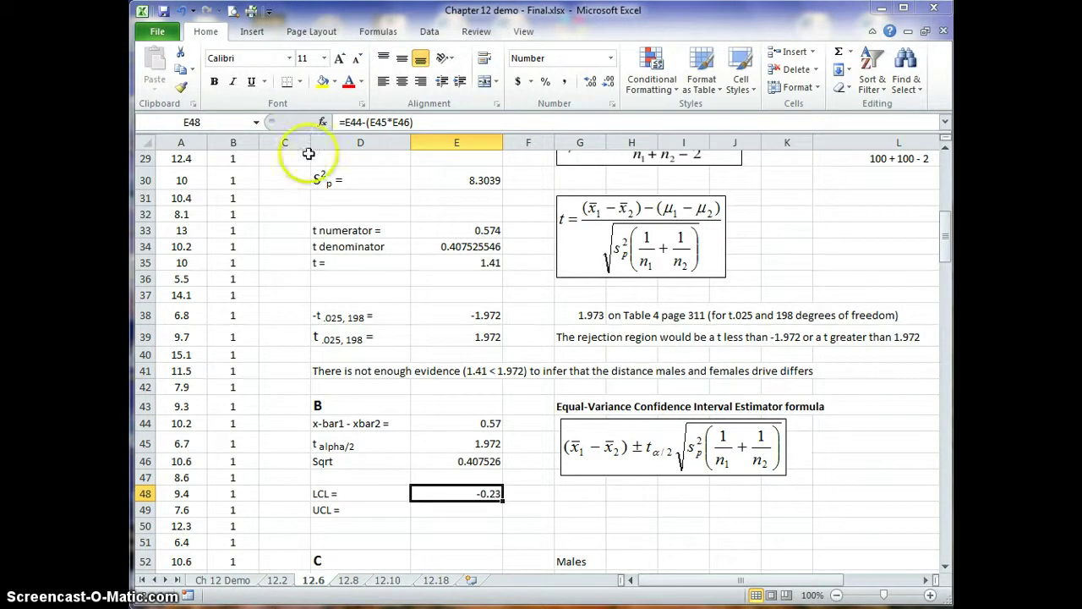
# Calculate the UCL in E49 with the formula =E44+(E45*E46).
pyautogui.click(467, 511)
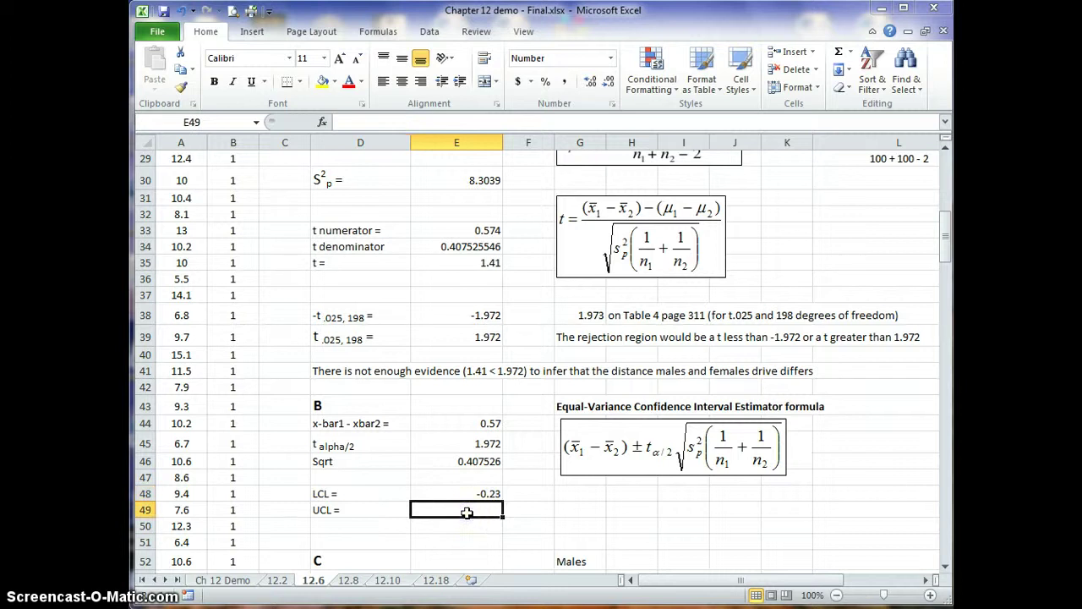
pyautogui.write('=')
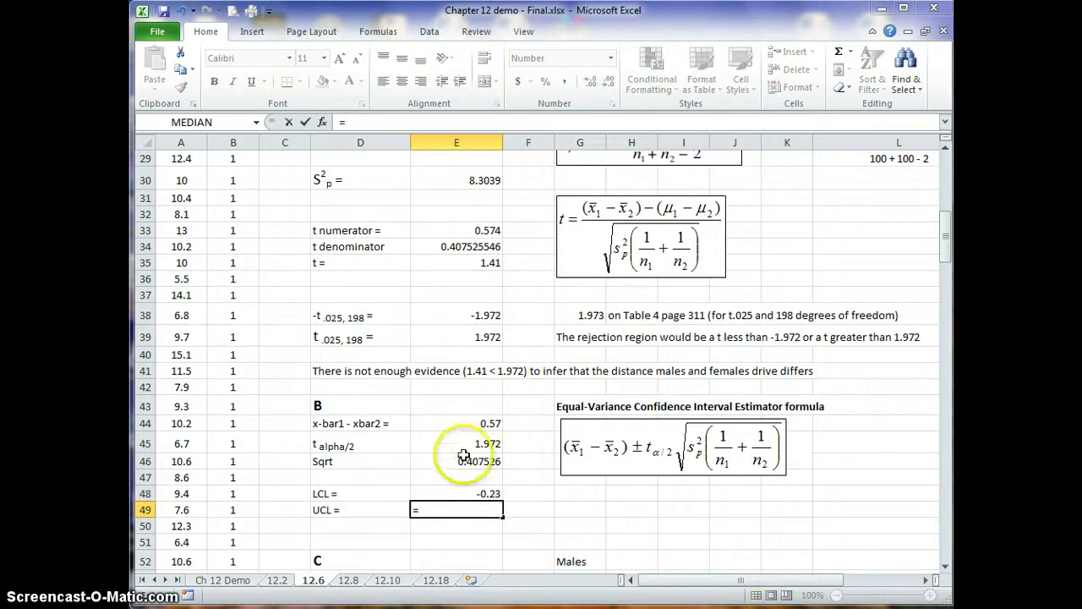
pyautogui.click(488, 422)
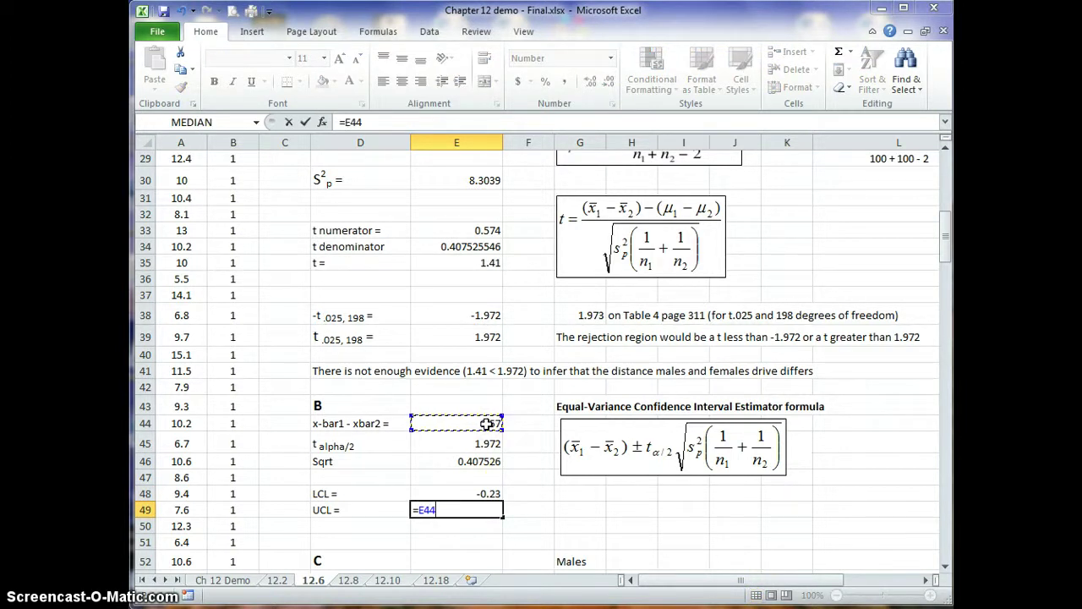
pyautogui.write('+(')
pyautogui.click(488, 443)
pyautogui.write('*')
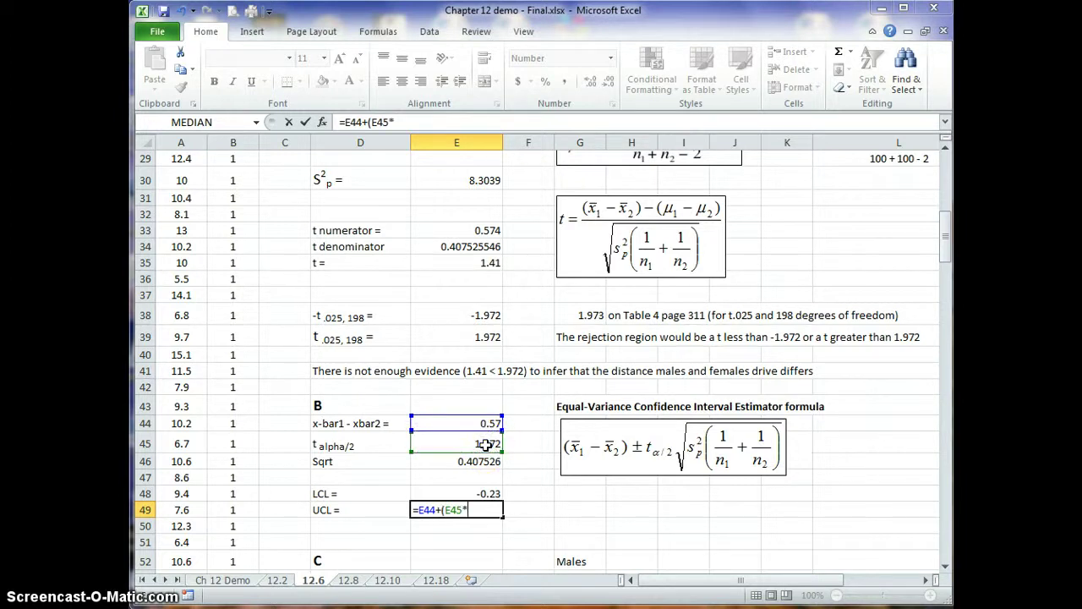
pyautogui.click(479, 462)
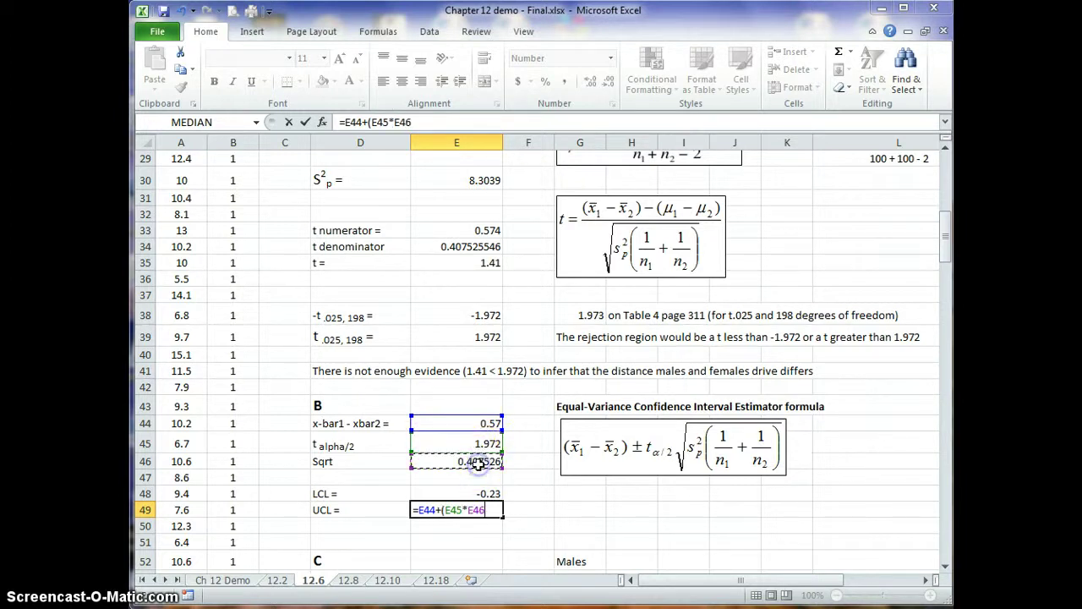
pyautogui.write(')')
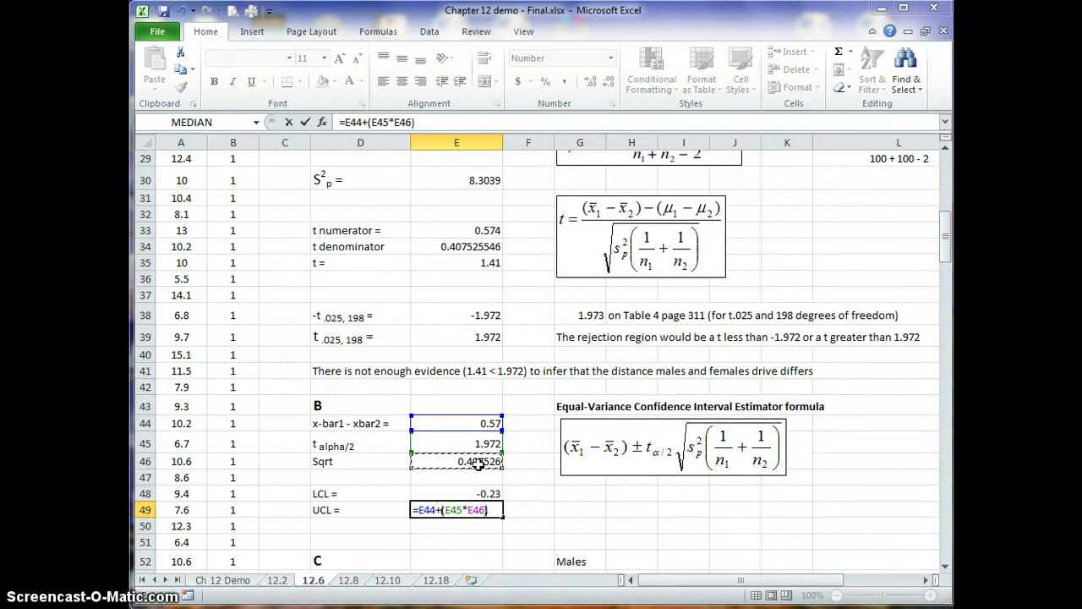
pyautogui.click(306, 122)
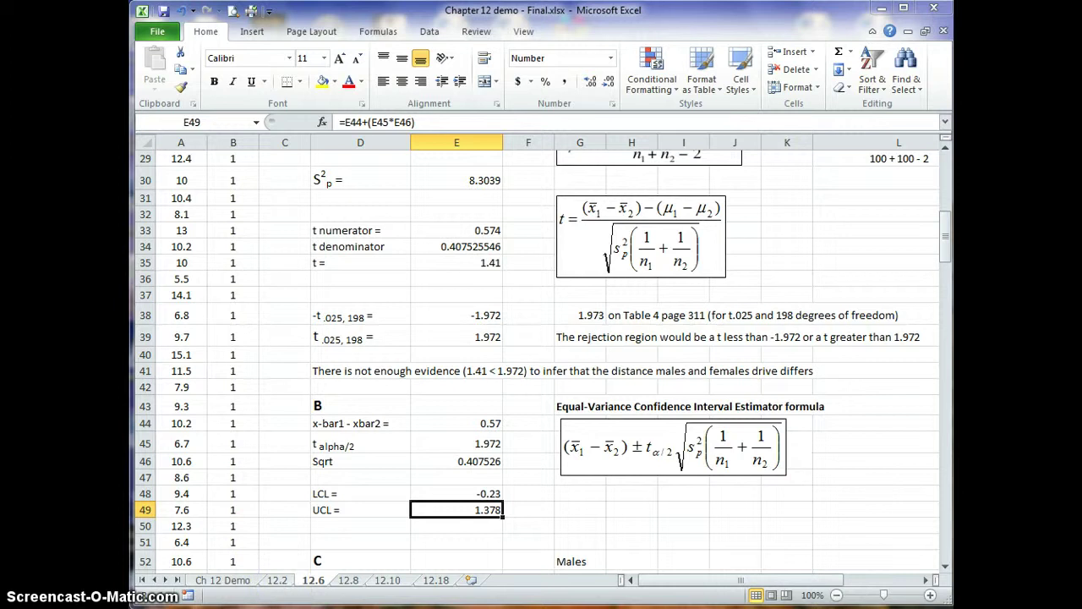
# Select cell D53 under part C and open the Histogram tool from the data analysis tools.
pyautogui.click(478, 561)
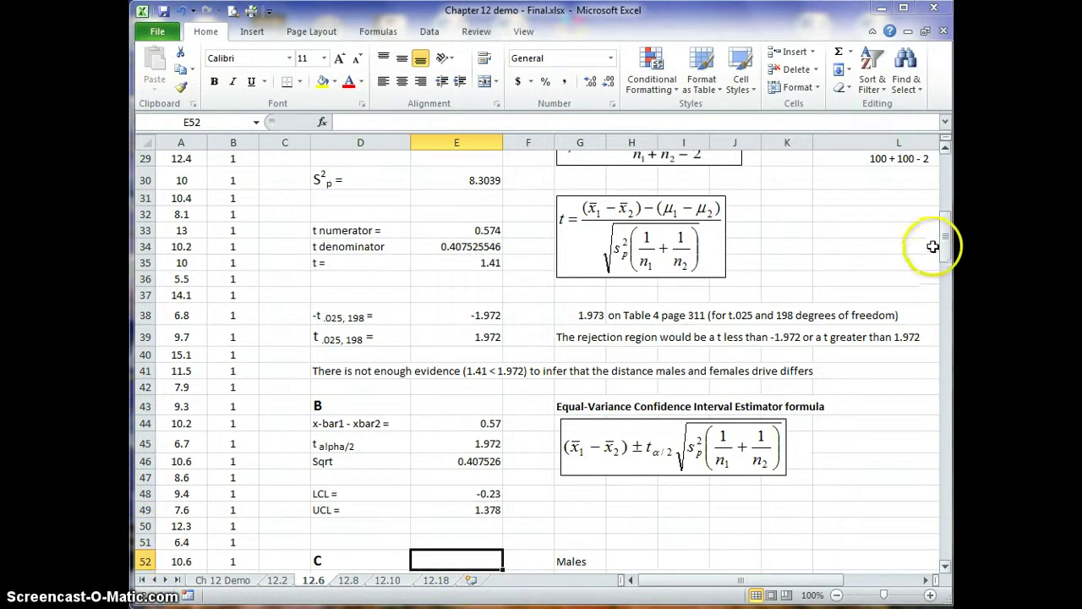
pyautogui.click(945, 566)
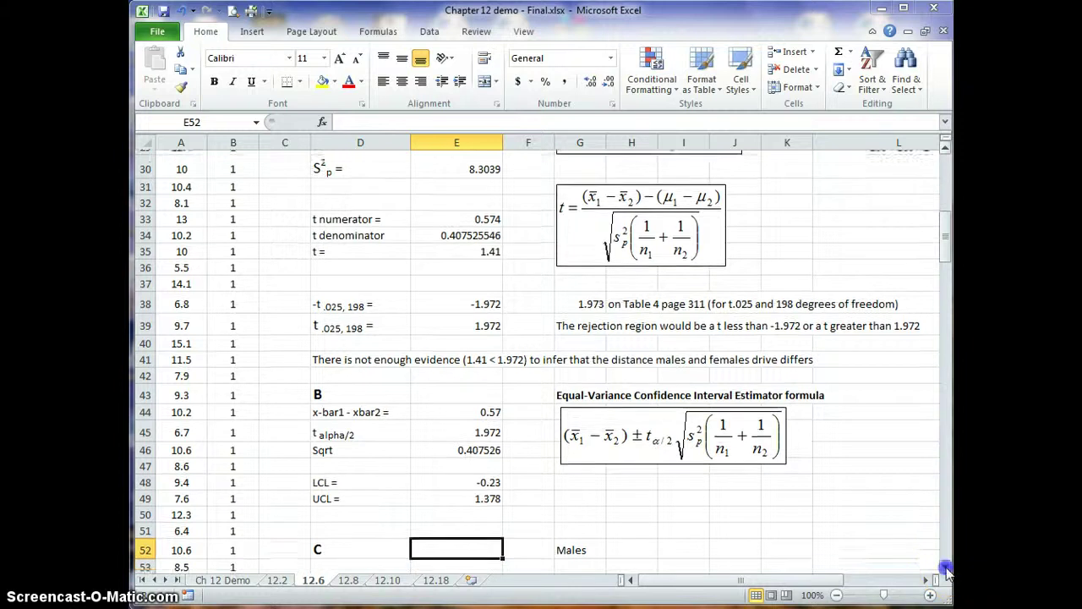
pyautogui.click(945, 567)
pyautogui.click(945, 566)
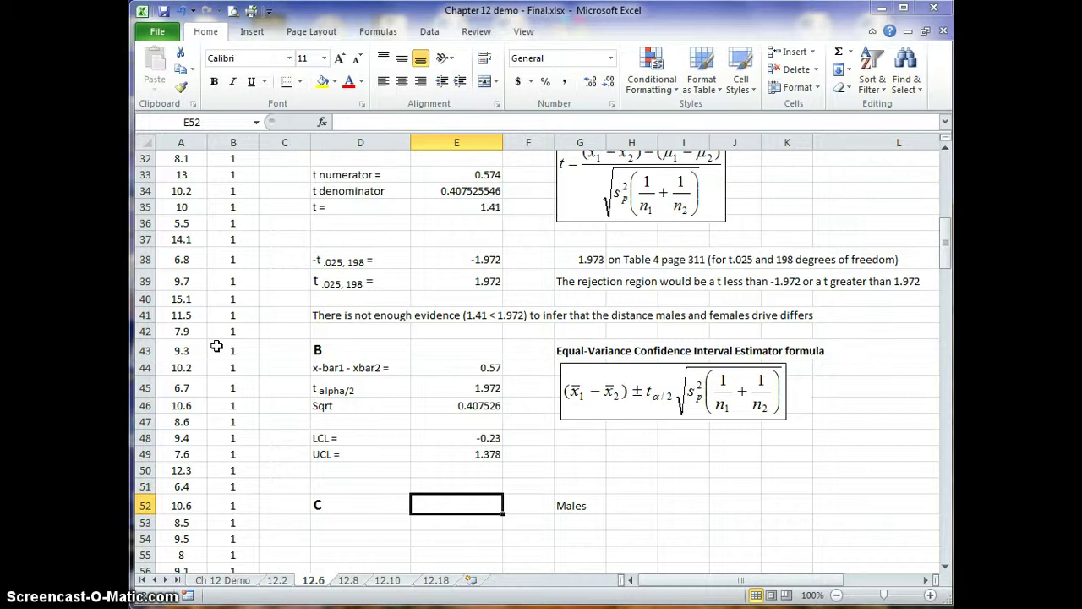
pyautogui.click(382, 525)
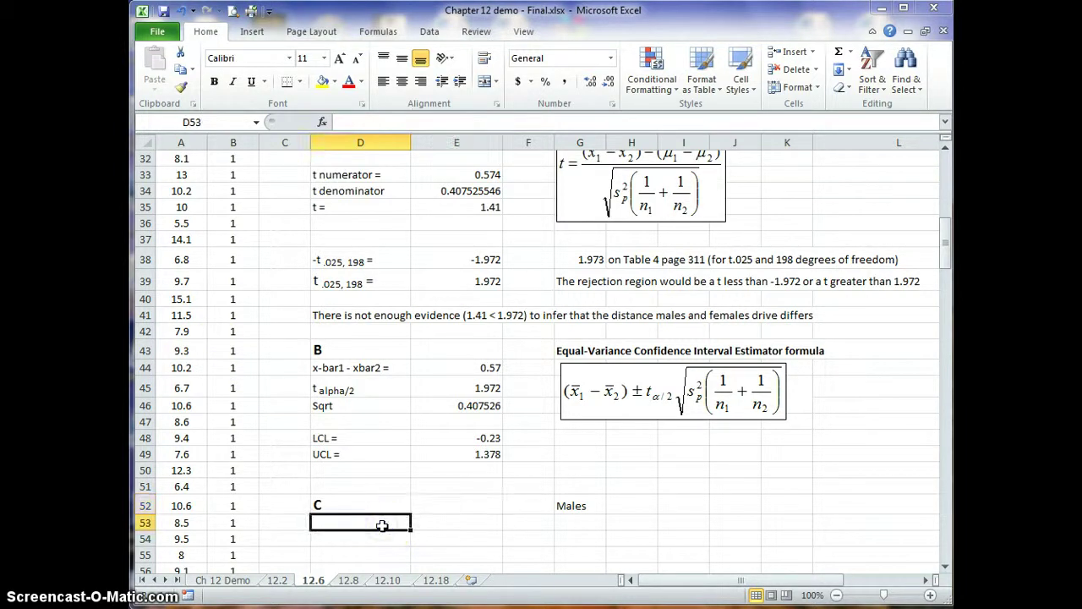
pyautogui.click(431, 36)
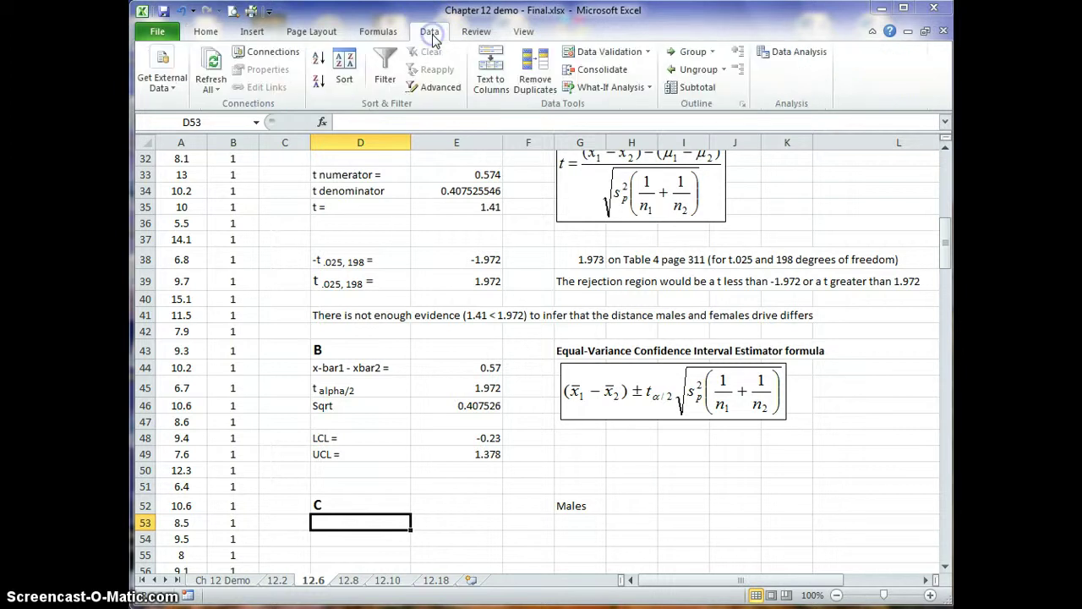
pyautogui.click(784, 52)
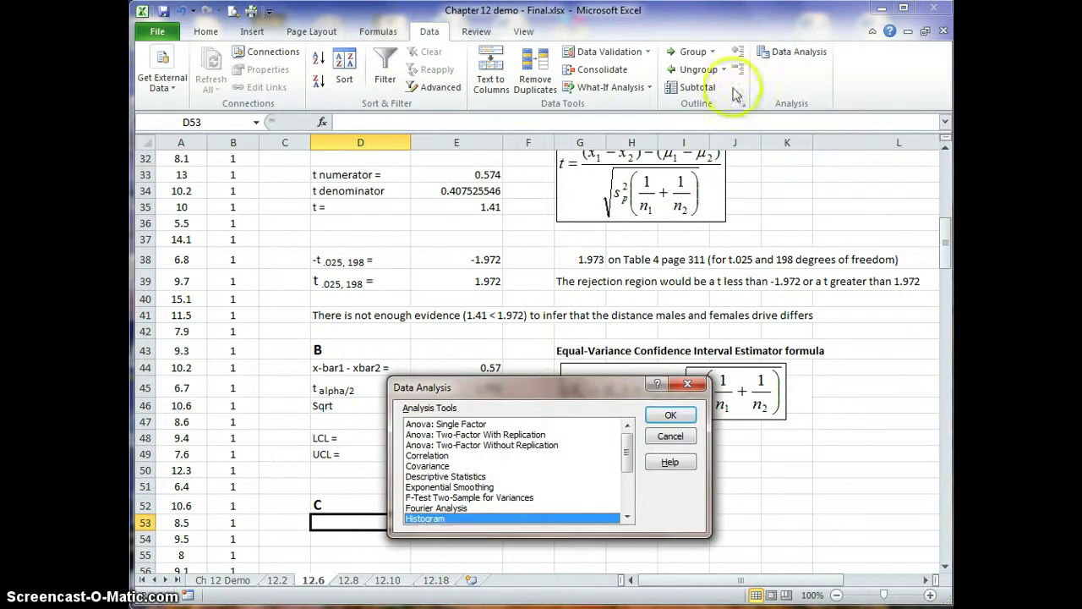
pyautogui.moveTo(545, 396); pyautogui.dragTo(548, 209)
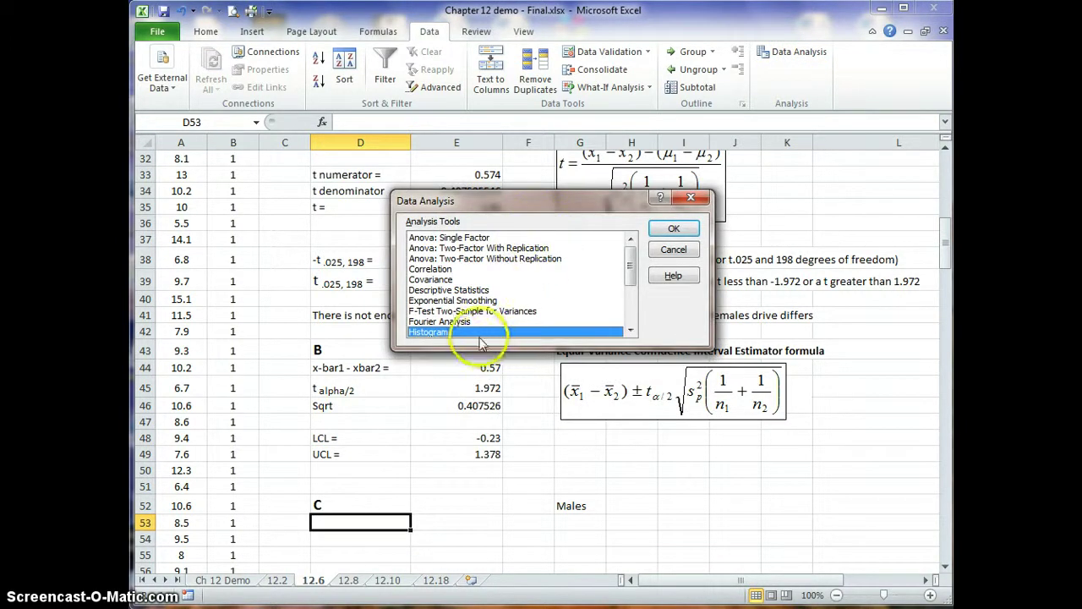
pyautogui.click(667, 227)
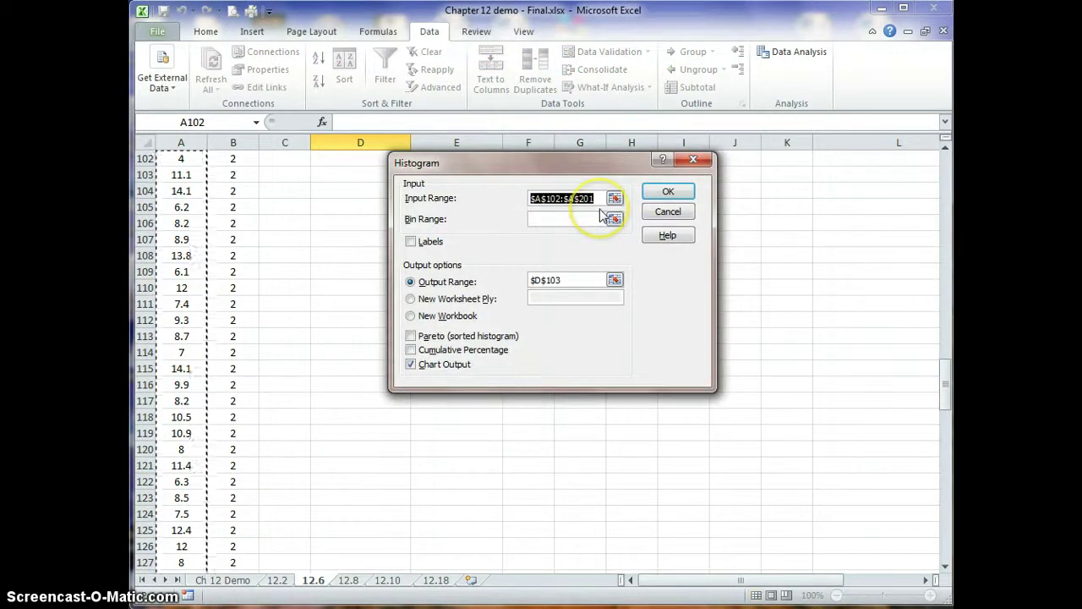
# Clear the leftover input range and output range from the Histogram settings.
pyautogui.press('Delete')
pyautogui.click(490, 283)
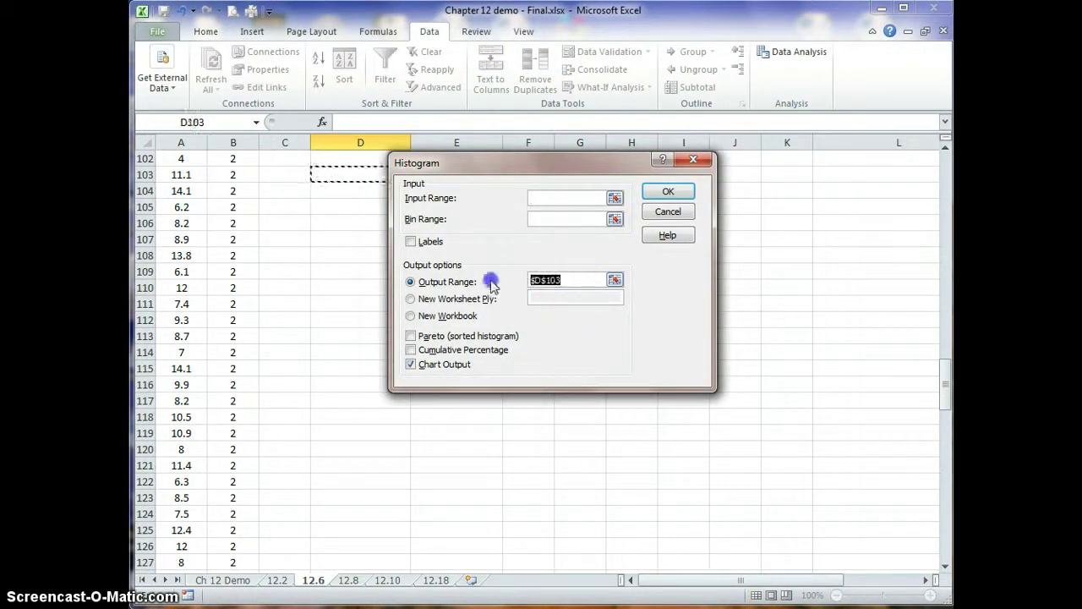
pyautogui.press('Delete')
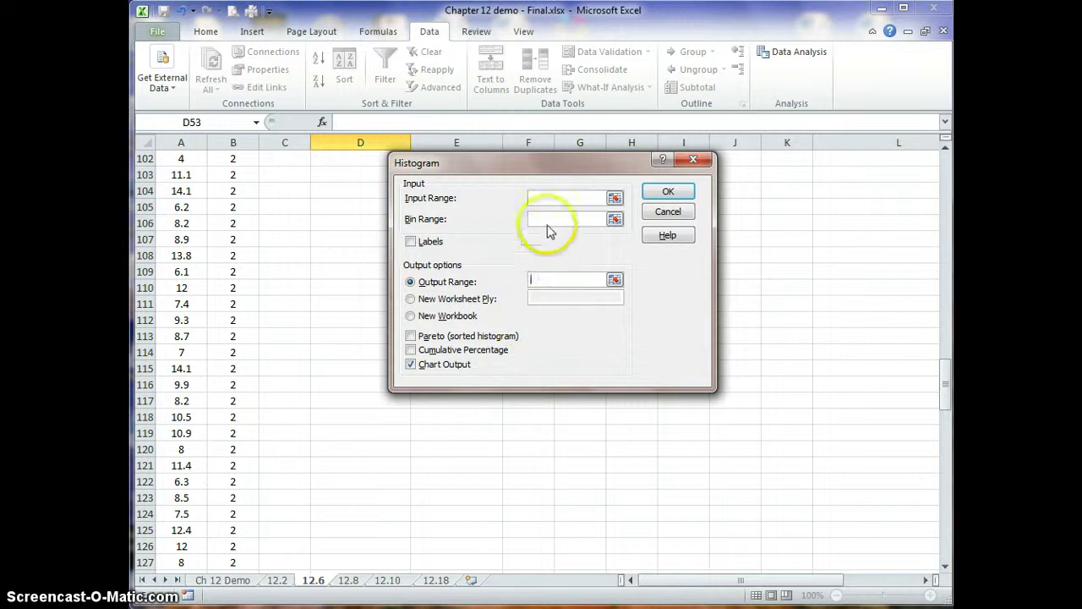
# Set the histogram's input range to the gender 1 distances in $A$2:$A$101.
pyautogui.click(558, 198)
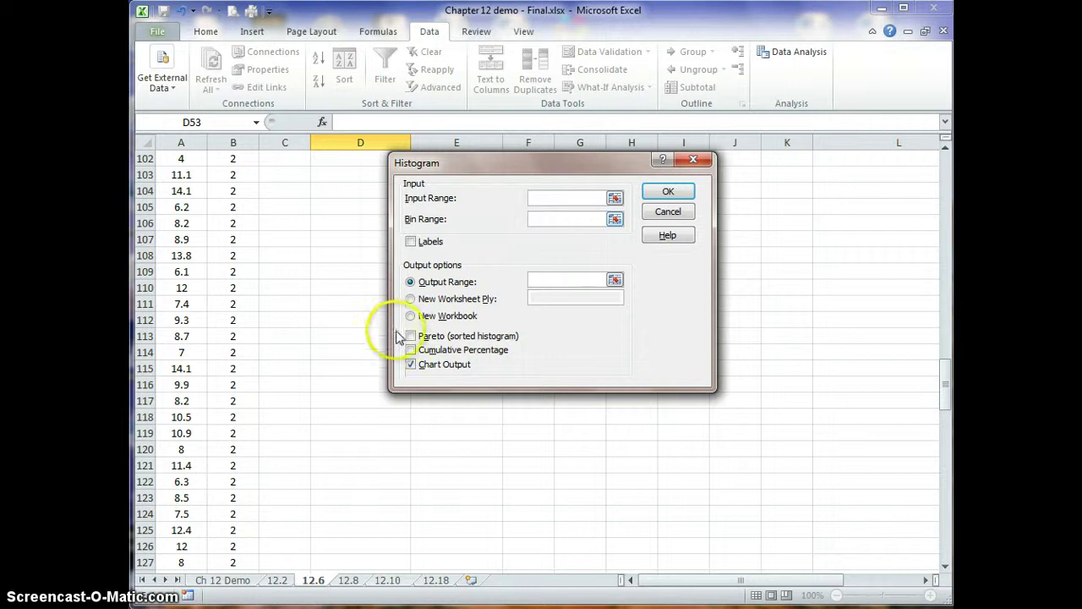
pyautogui.click(615, 197)
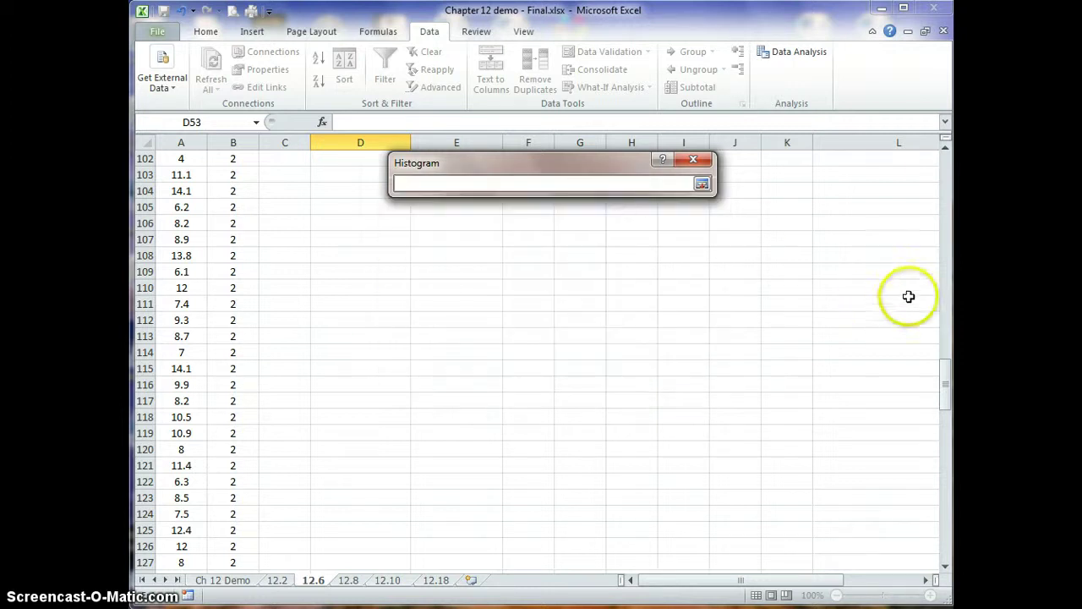
pyautogui.moveTo(950, 390); pyautogui.dragTo(947, 174)
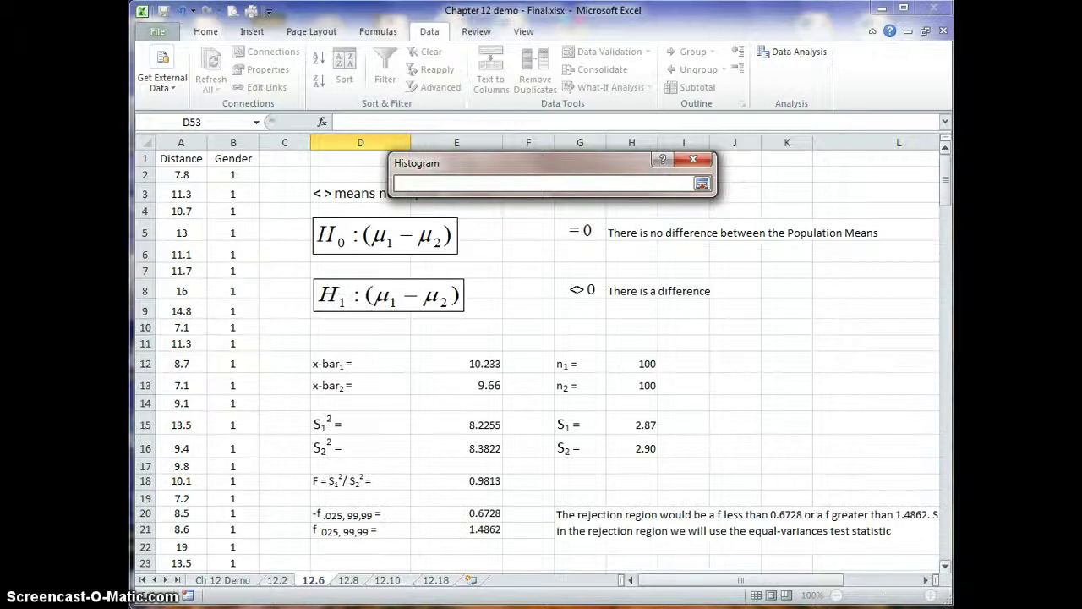
pyautogui.click(181, 175)
pyautogui.moveTo(180, 175); pyautogui.dragTo(174, 381)
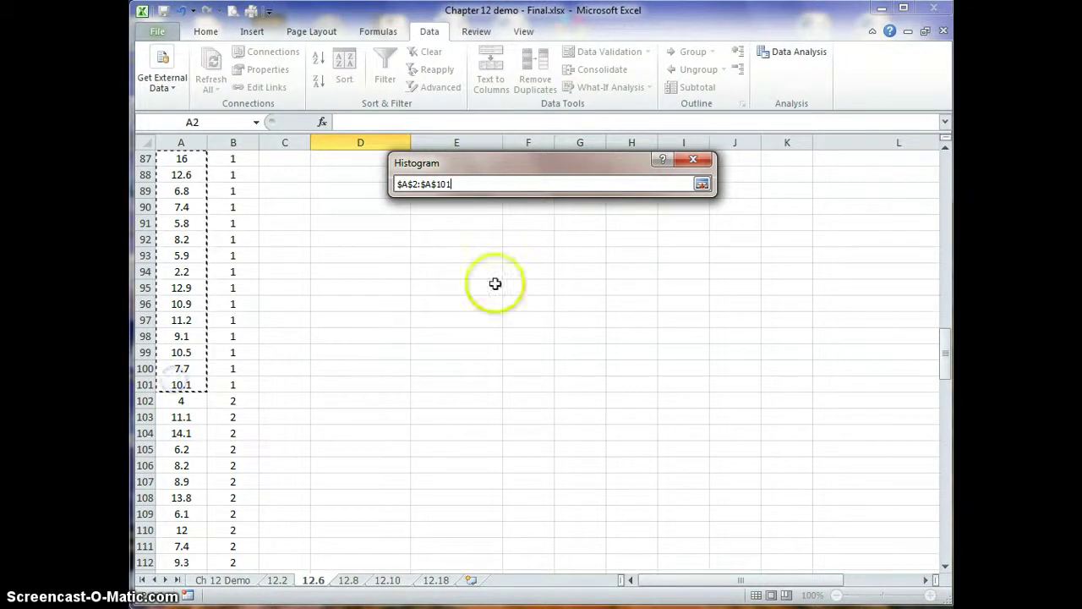
pyautogui.click(700, 185)
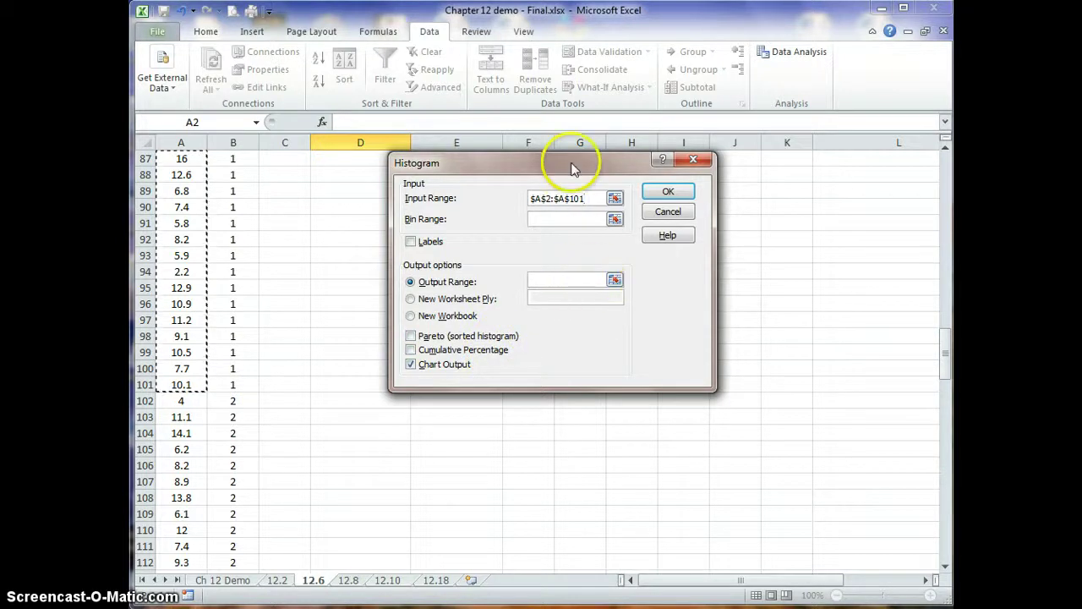
# Set the histogram's output range to $D$53 and generate the frequency table with chart output.
pyautogui.moveTo(571, 168); pyautogui.dragTo(675, 252)
pyautogui.click(705, 365)
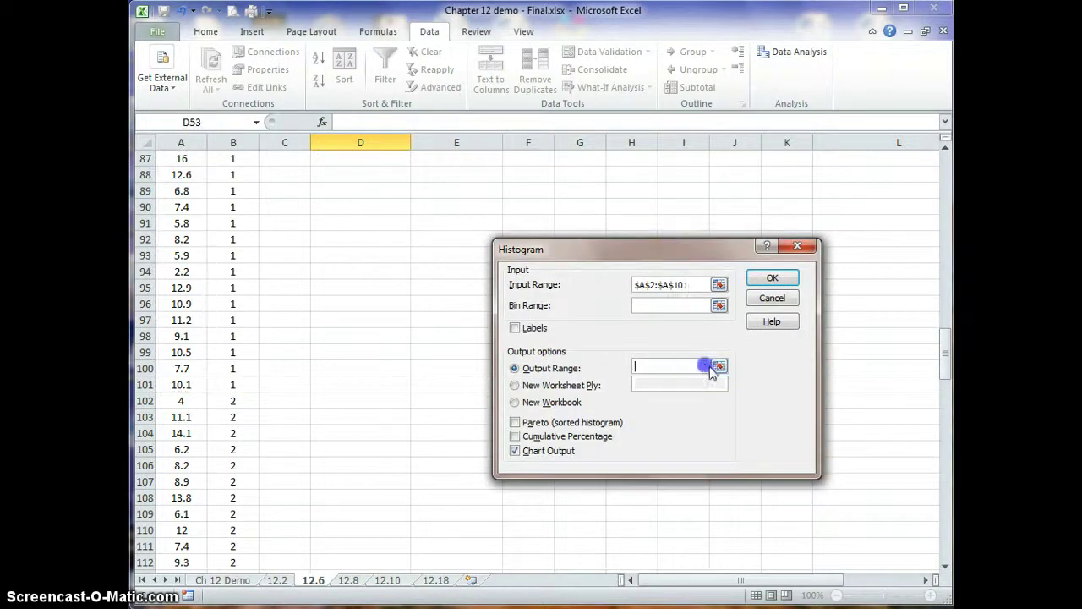
pyautogui.click(717, 369)
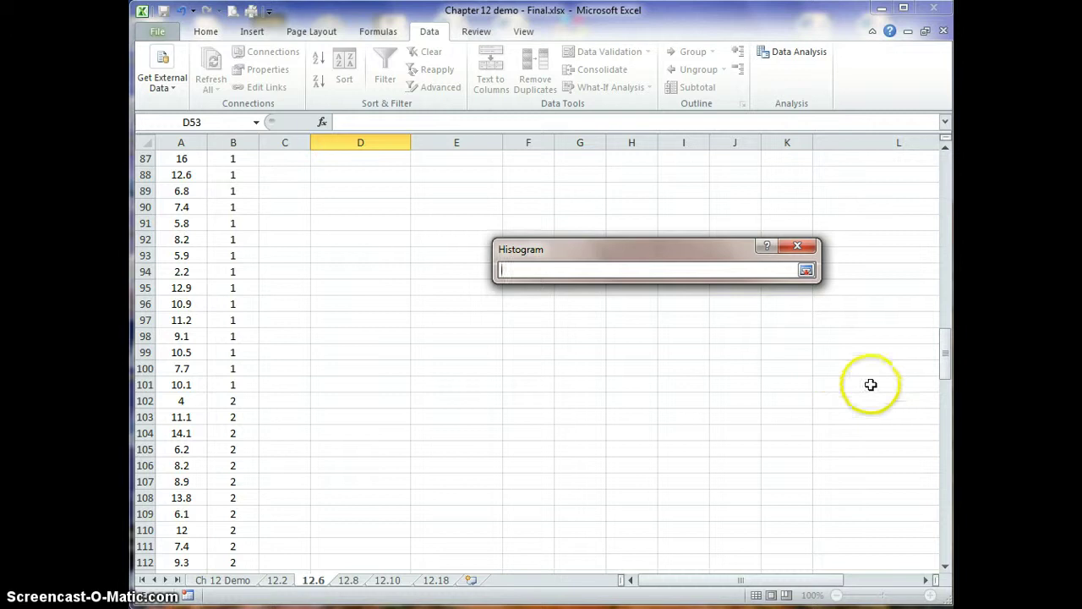
pyautogui.moveTo(945, 353); pyautogui.dragTo(944, 268)
pyautogui.click(361, 366)
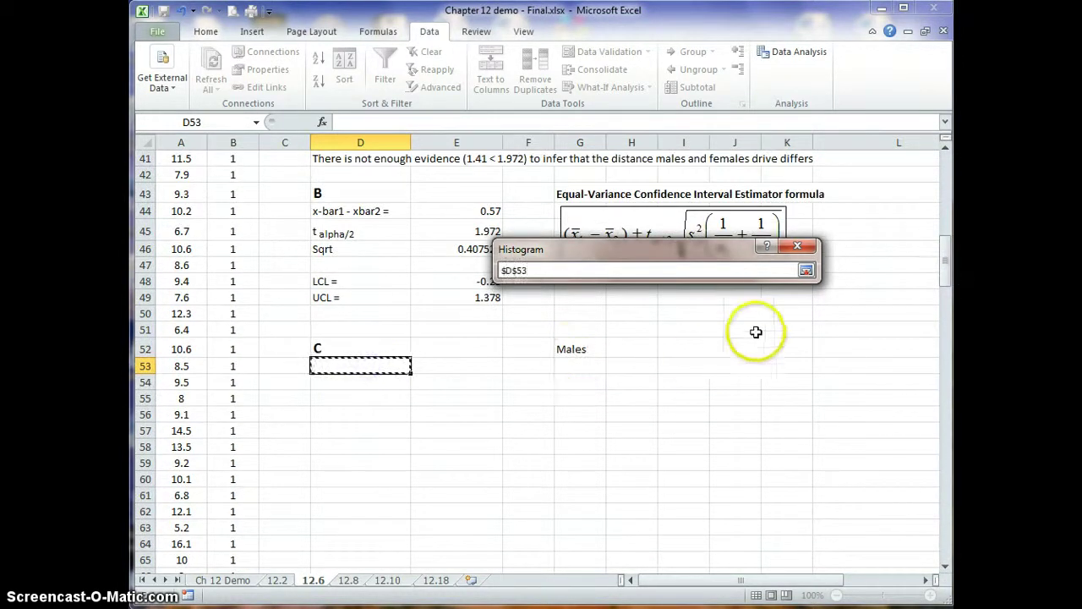
pyautogui.click(805, 270)
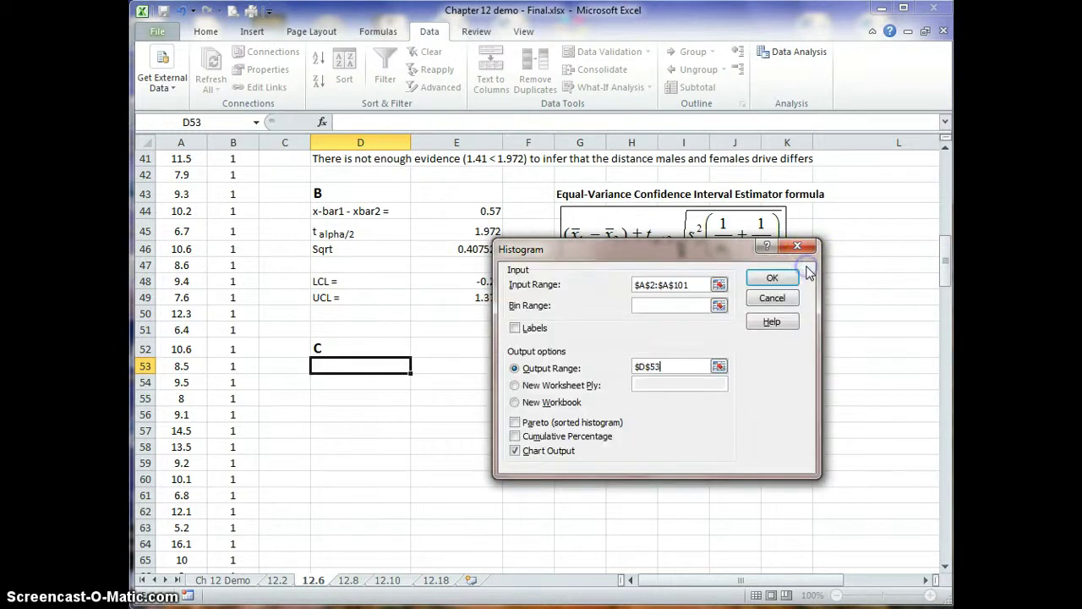
pyautogui.click(516, 454)
pyautogui.click(778, 278)
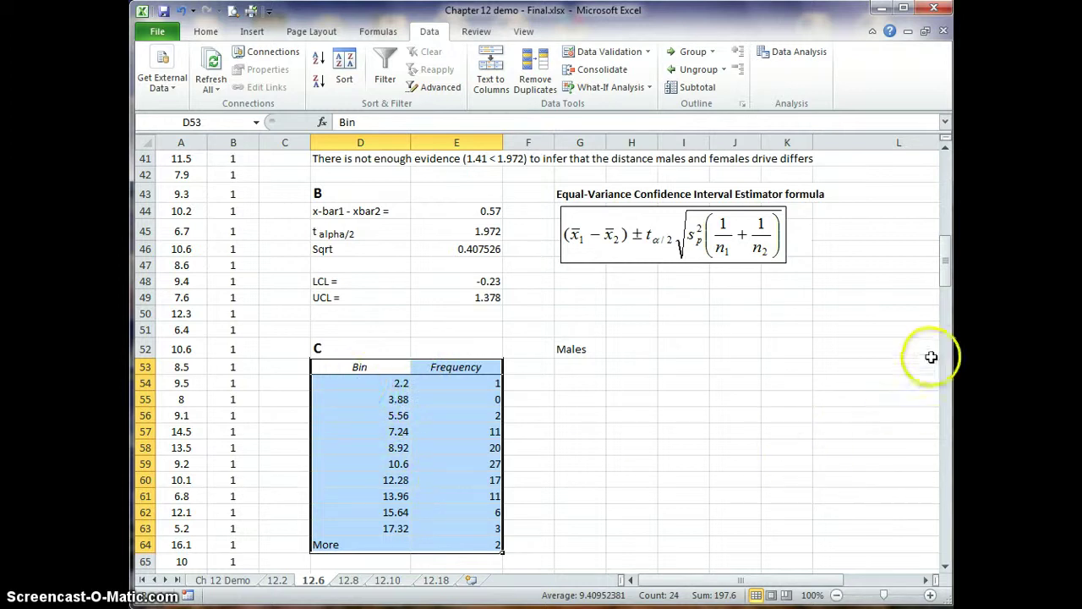
# Move the generated histogram chart below the Males label, beside the part C frequency table.
pyautogui.moveTo(946, 288)
pyautogui.mouseDown()
pyautogui.moveTo(945, 277)
pyautogui.moveTo(968, 275)
pyautogui.moveTo(947, 232)
pyautogui.moveTo(968, 275)
pyautogui.moveTo(945, 275)
pyautogui.mouseUp()
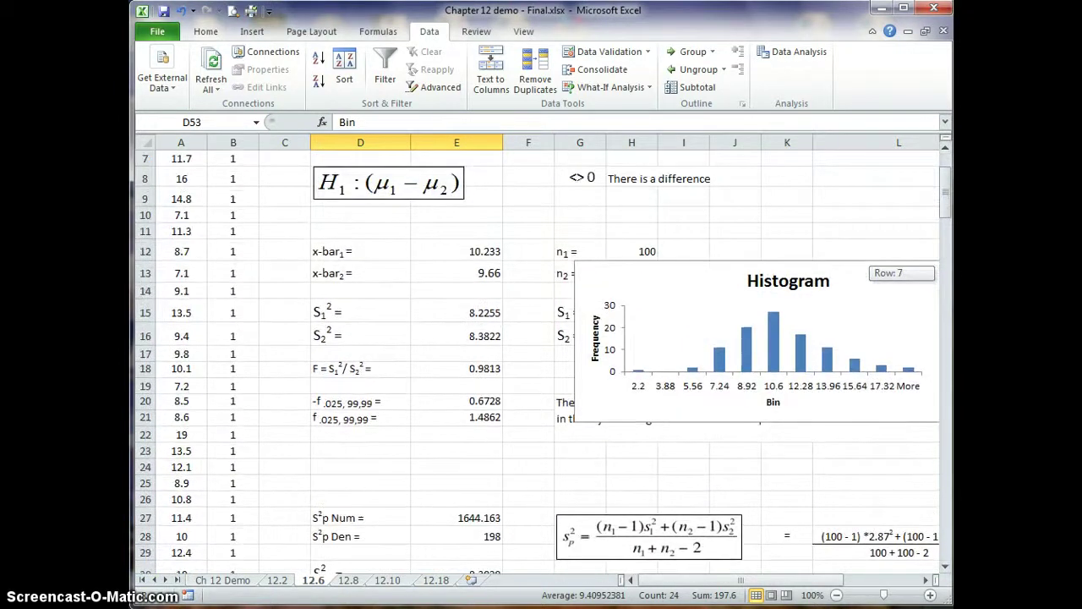
pyautogui.click(827, 261)
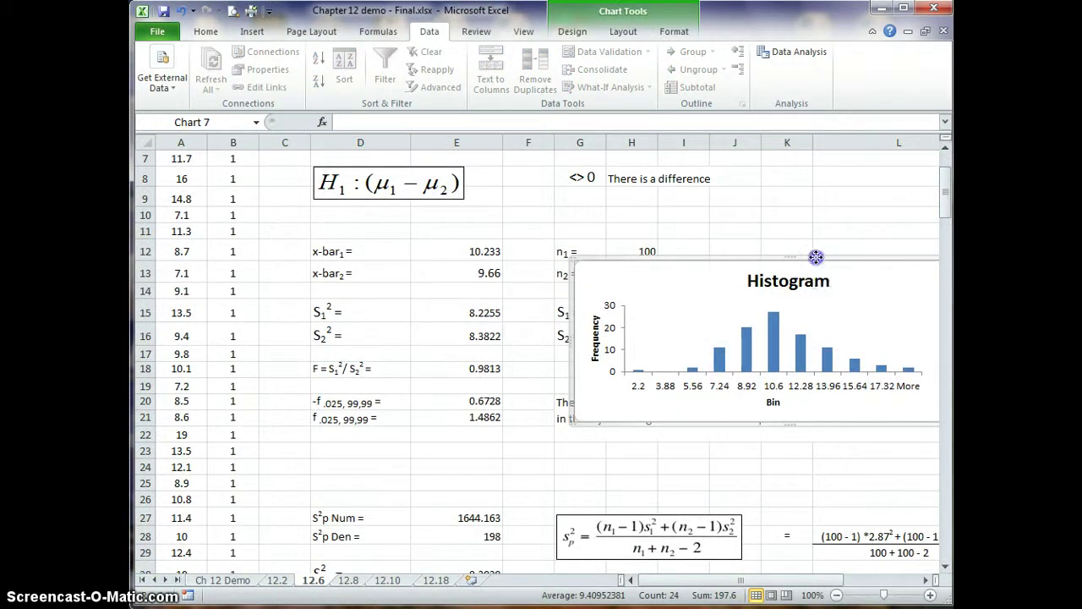
pyautogui.moveTo(814, 256); pyautogui.dragTo(800, 494)
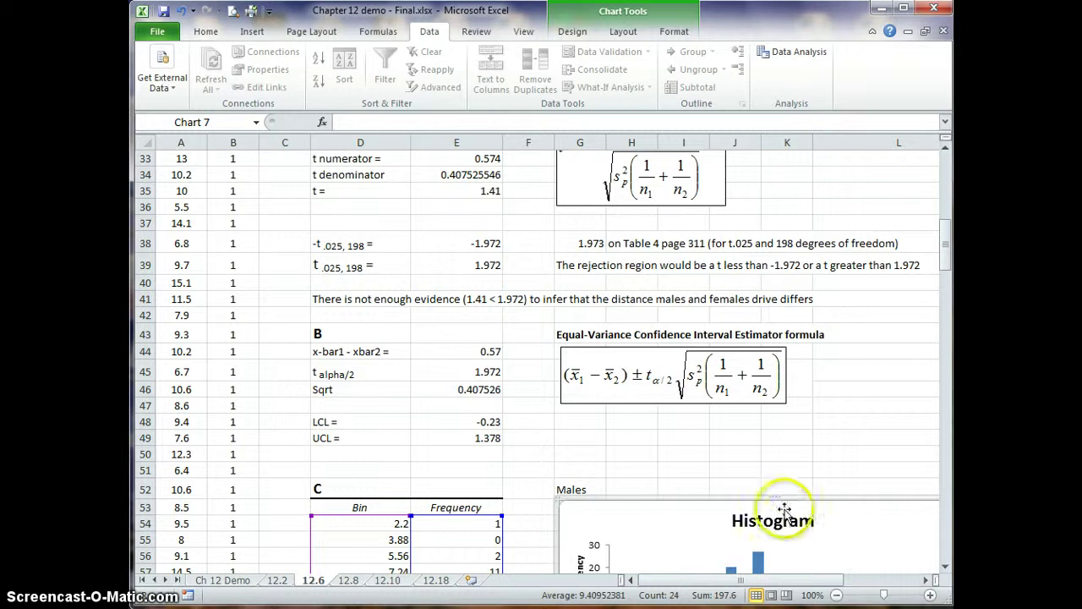
pyautogui.moveTo(947, 248); pyautogui.dragTo(944, 282)
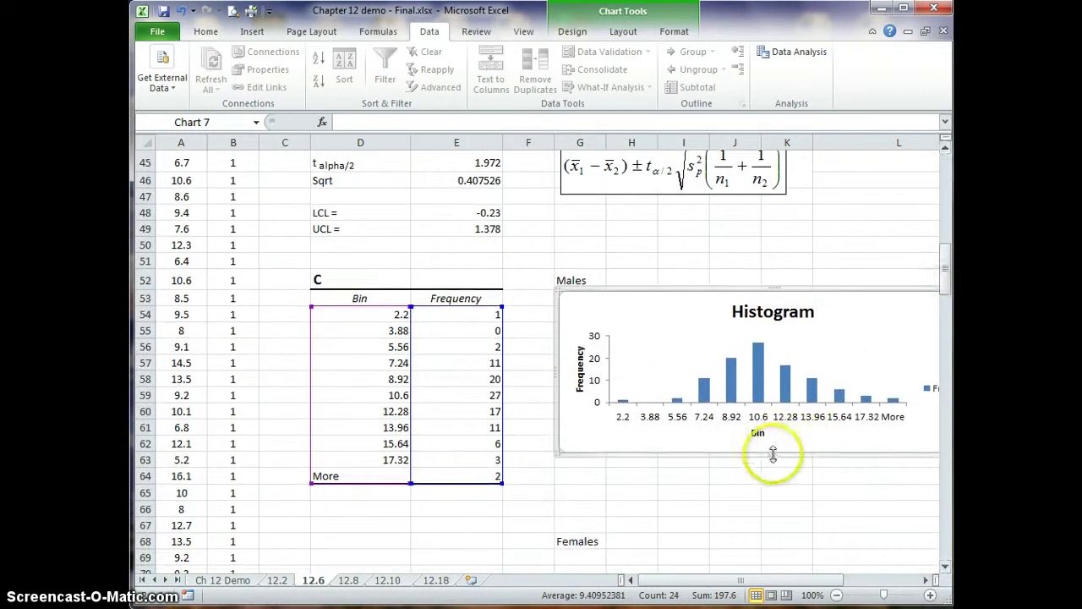
# Resize the males' histogram to end level with the frequency table's More row, and align it below the Males label within column L.
pyautogui.moveTo(772, 454); pyautogui.dragTo(771, 479)
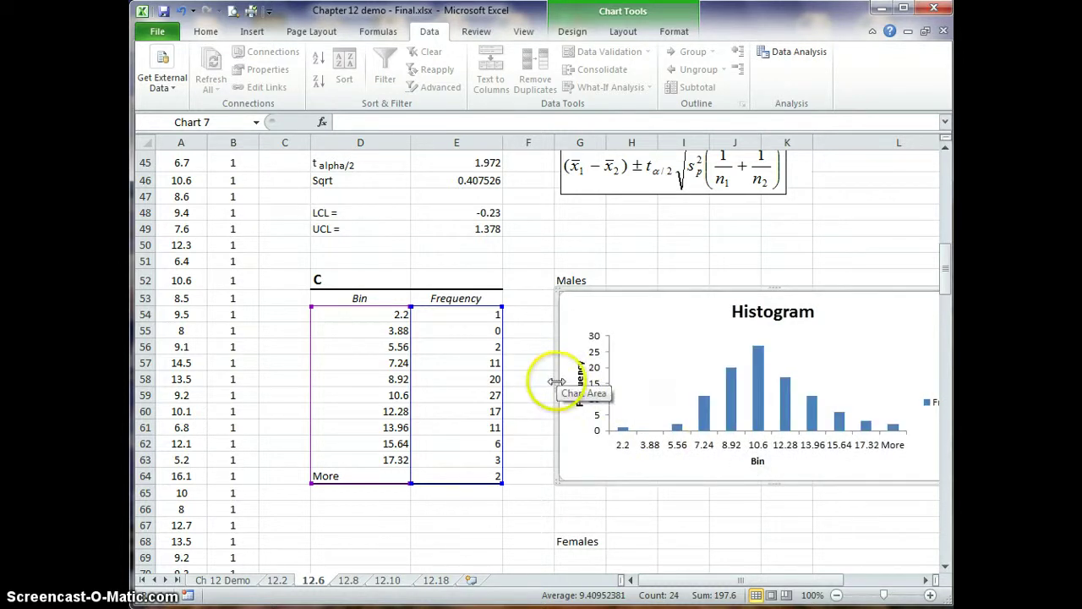
pyautogui.moveTo(555, 382); pyautogui.dragTo(628, 385)
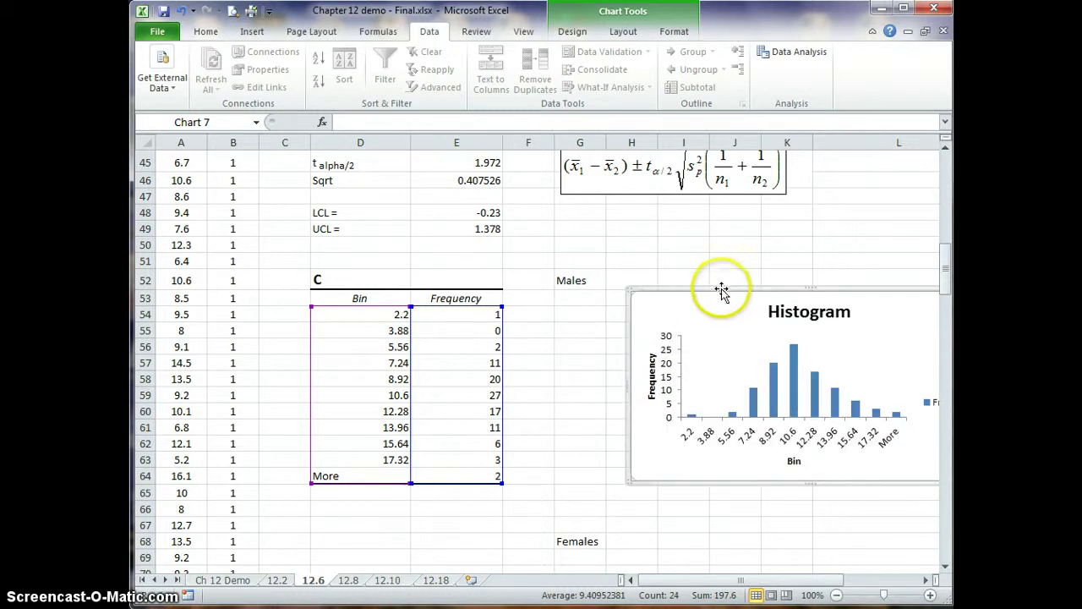
pyautogui.moveTo(720, 287); pyautogui.dragTo(649, 291)
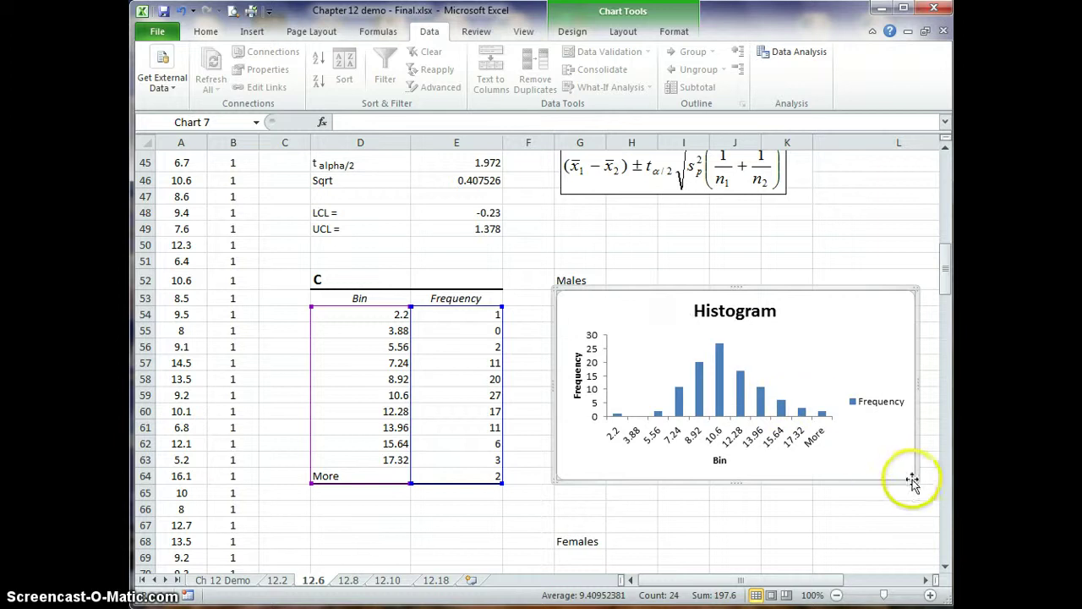
pyautogui.moveTo(914, 479); pyautogui.dragTo(921, 479)
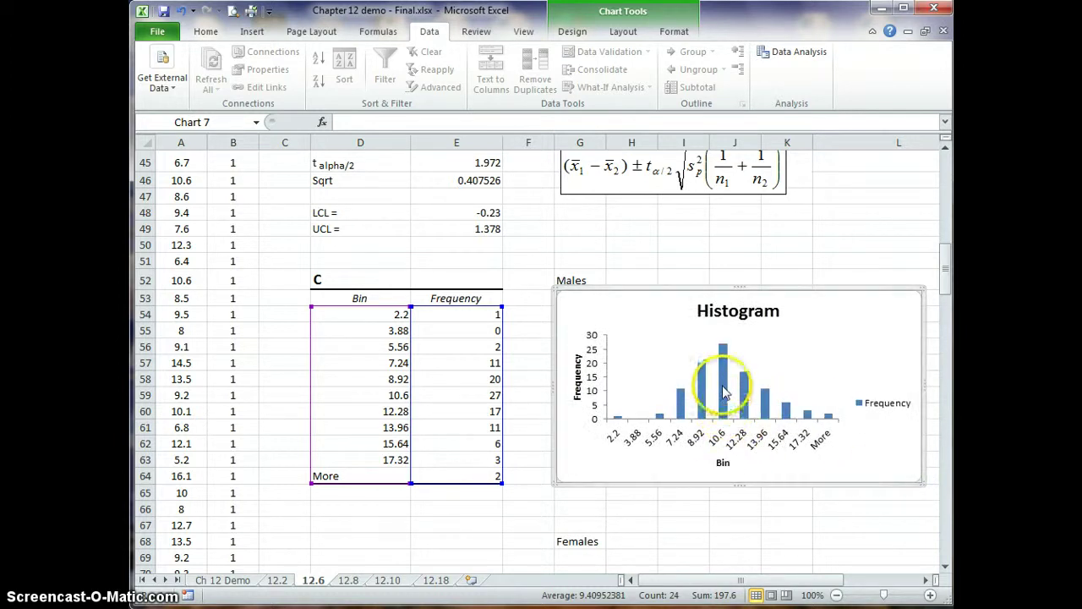
# Set the gap width of the males' histogram bars to 0% and deselect the chart.
pyautogui.moveTo(724, 391)
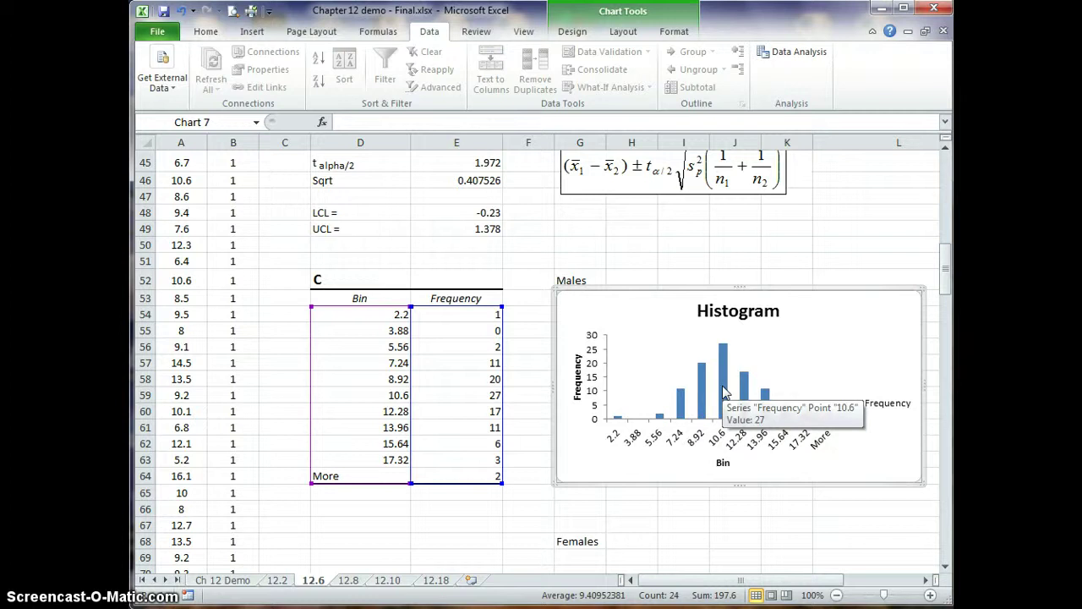
pyautogui.rightClick(724, 391)
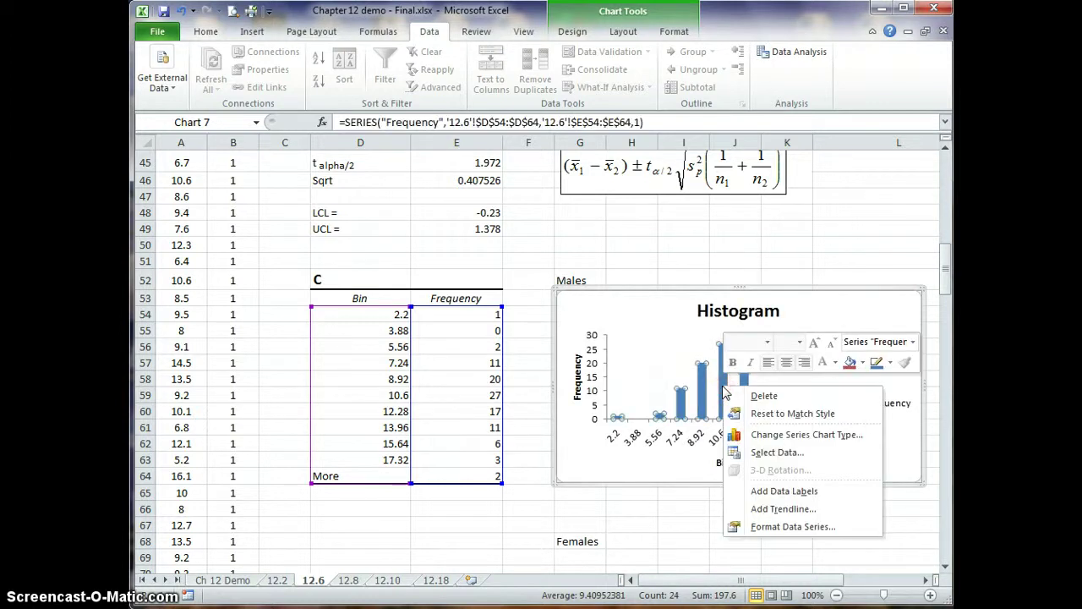
pyautogui.click(781, 527)
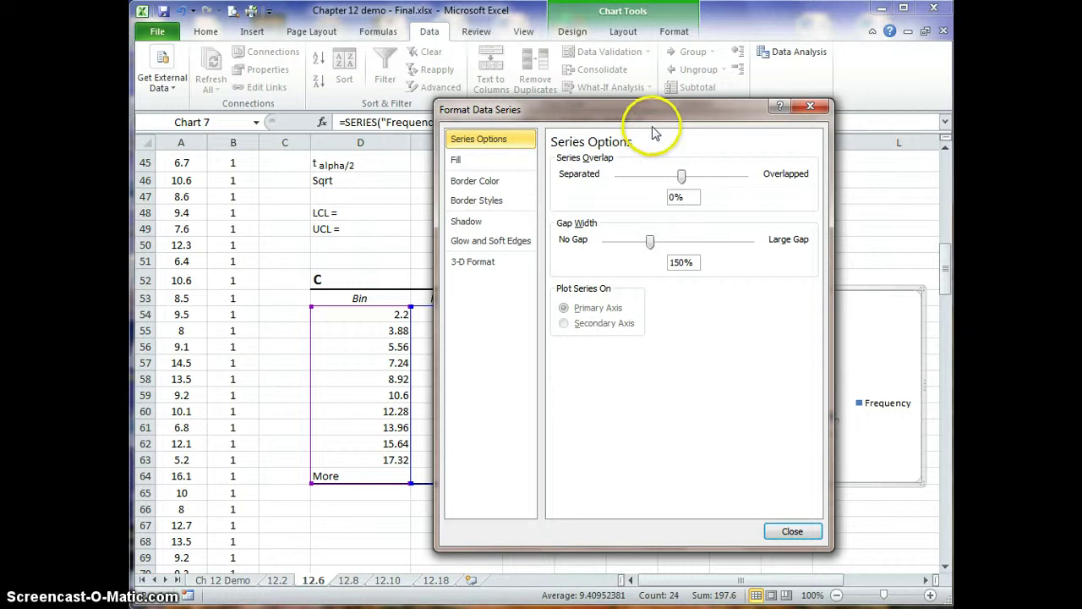
pyautogui.moveTo(647, 116); pyautogui.dragTo(433, 148)
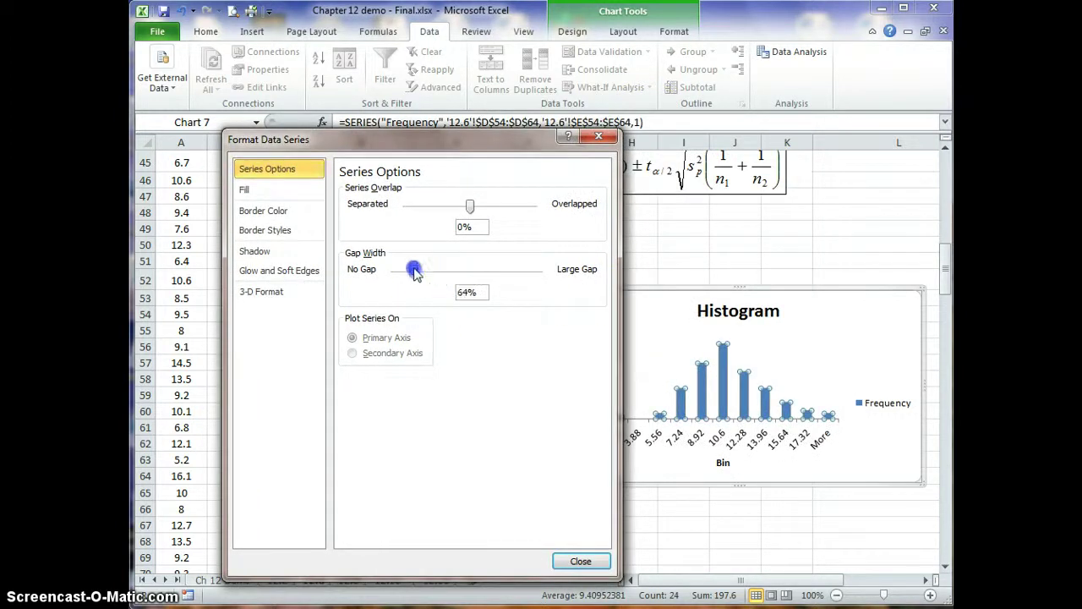
pyautogui.moveTo(372, 275); pyautogui.dragTo(374, 274)
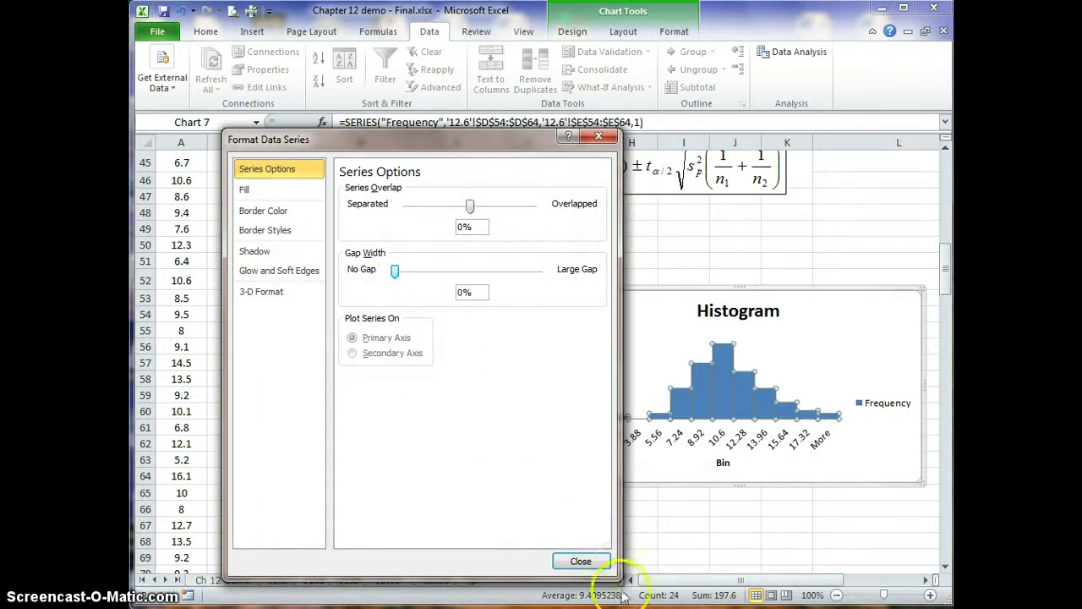
pyautogui.click(580, 563)
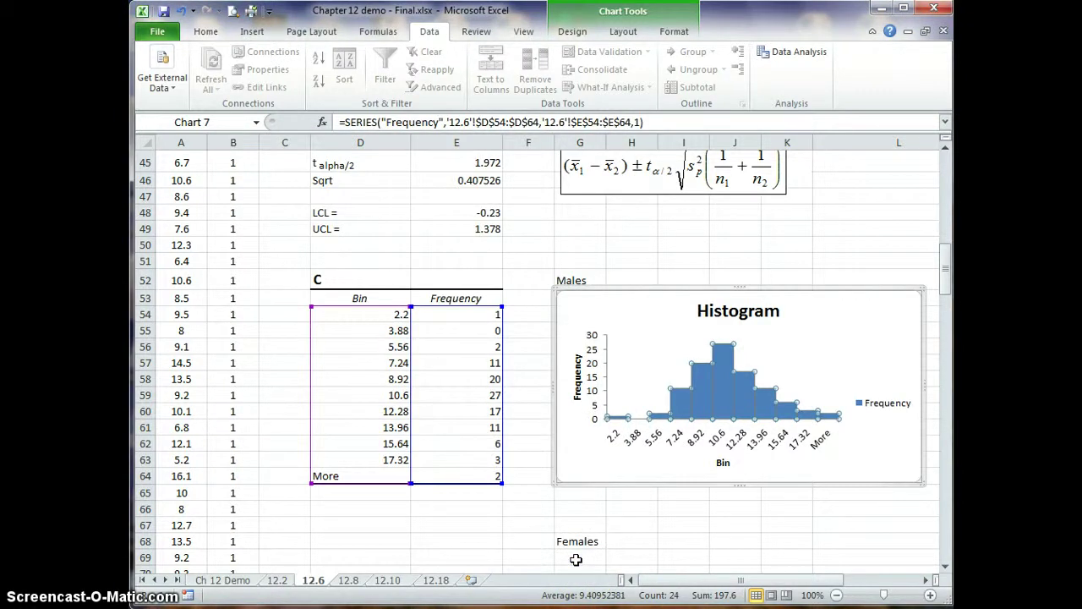
pyautogui.click(702, 521)
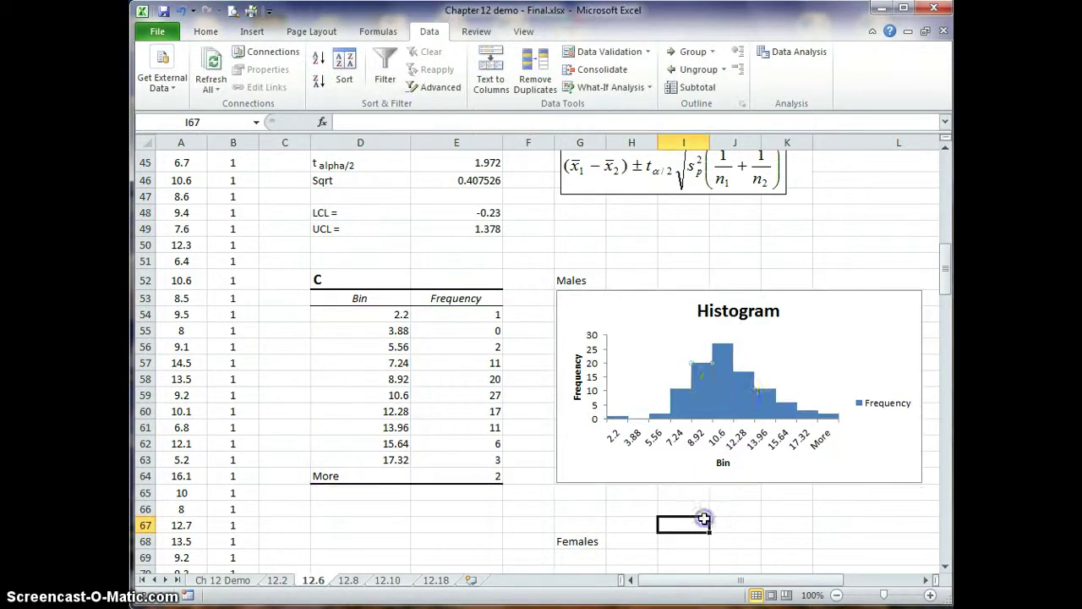
pyautogui.moveTo(725, 395)
pyautogui.moveTo(689, 406)
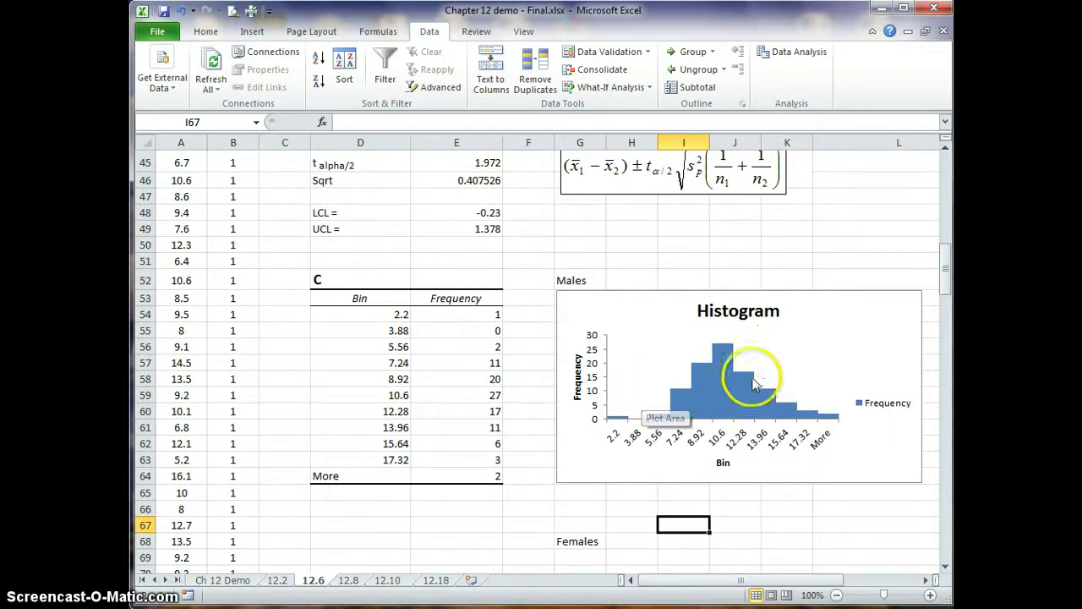
pyautogui.moveTo(755, 388)
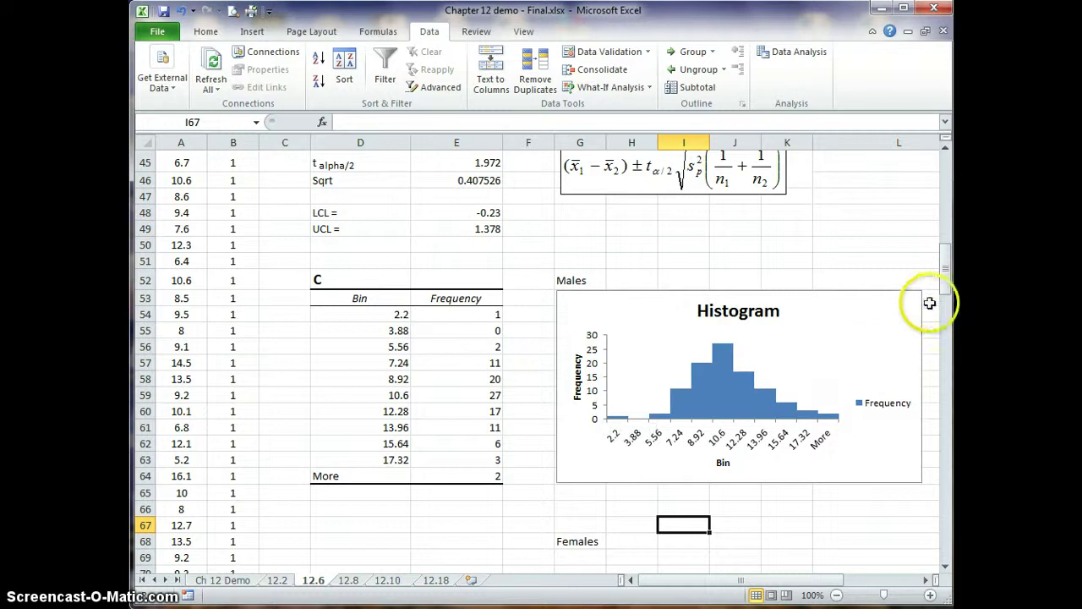
# Start a Histogram analysis for the females from cell D69 and set its input range to $A$102:$A$201.
pyautogui.moveTo(947, 290); pyautogui.dragTo(946, 309)
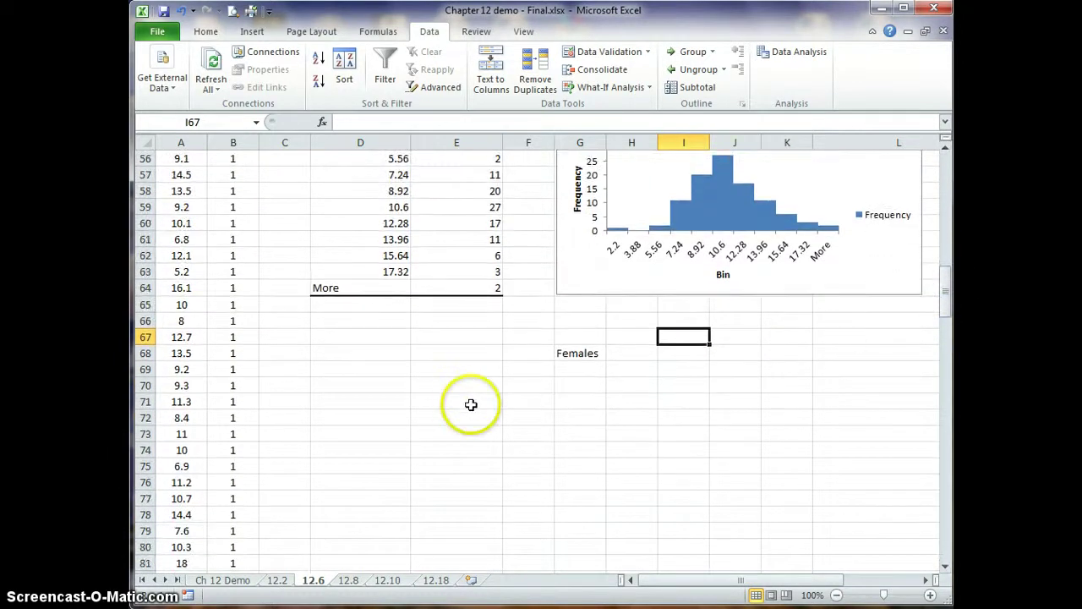
pyautogui.click(350, 374)
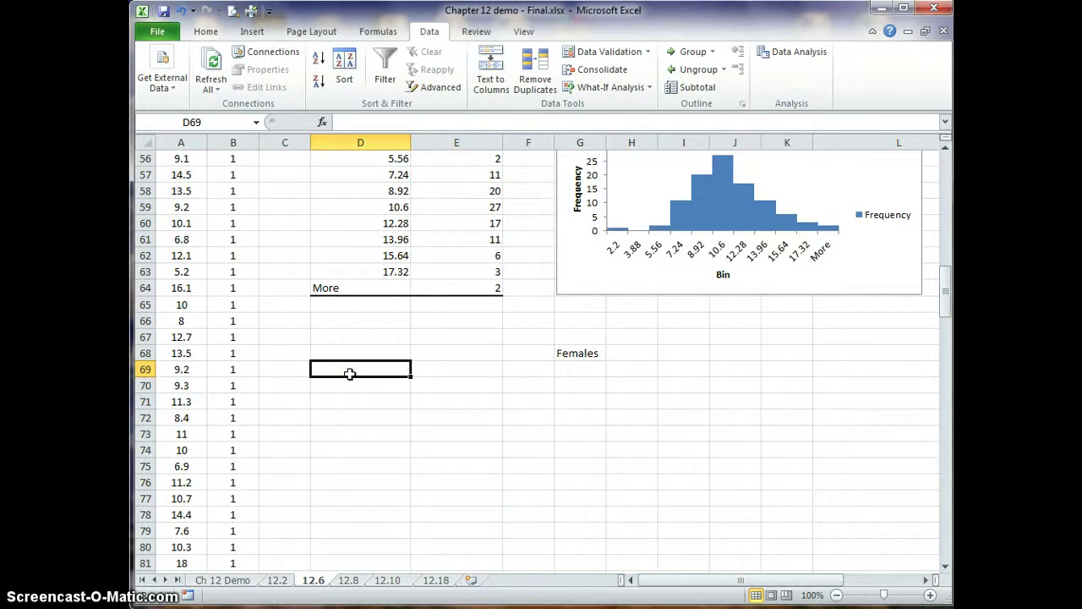
pyautogui.click(799, 57)
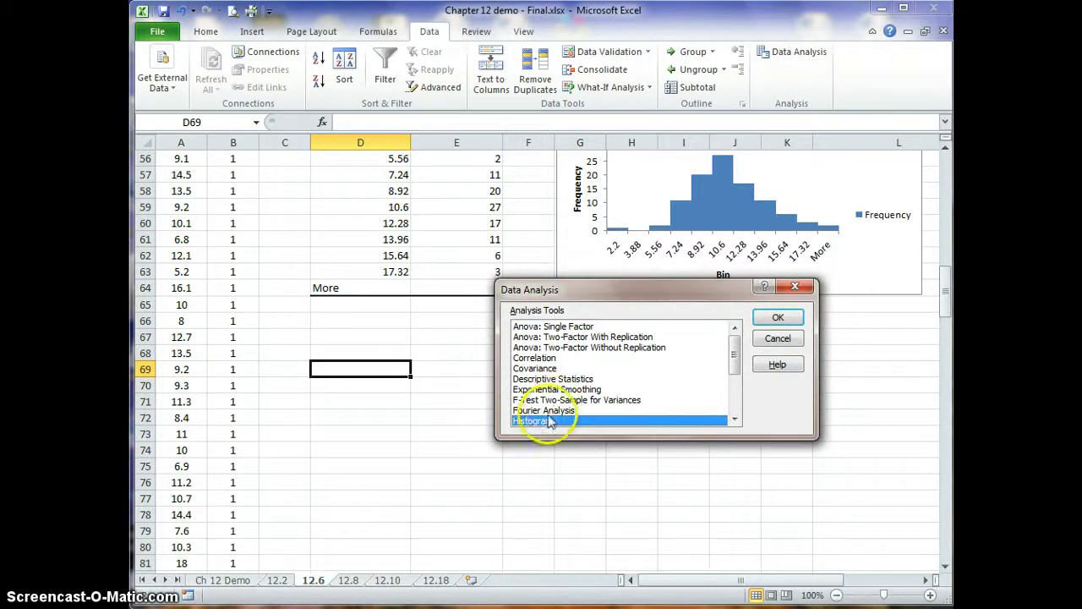
pyautogui.click(778, 317)
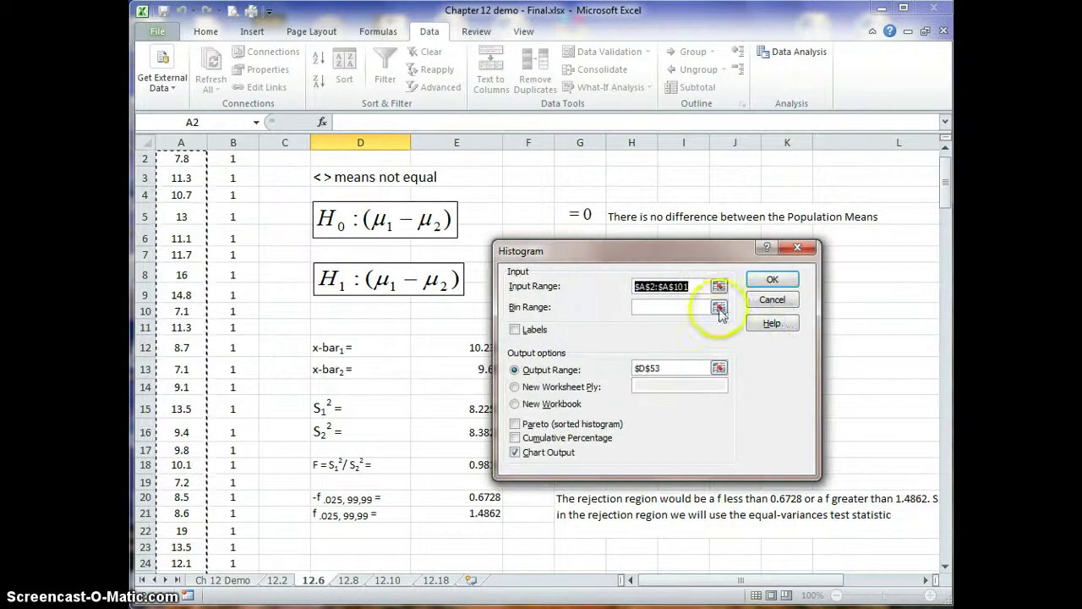
pyautogui.click(659, 288)
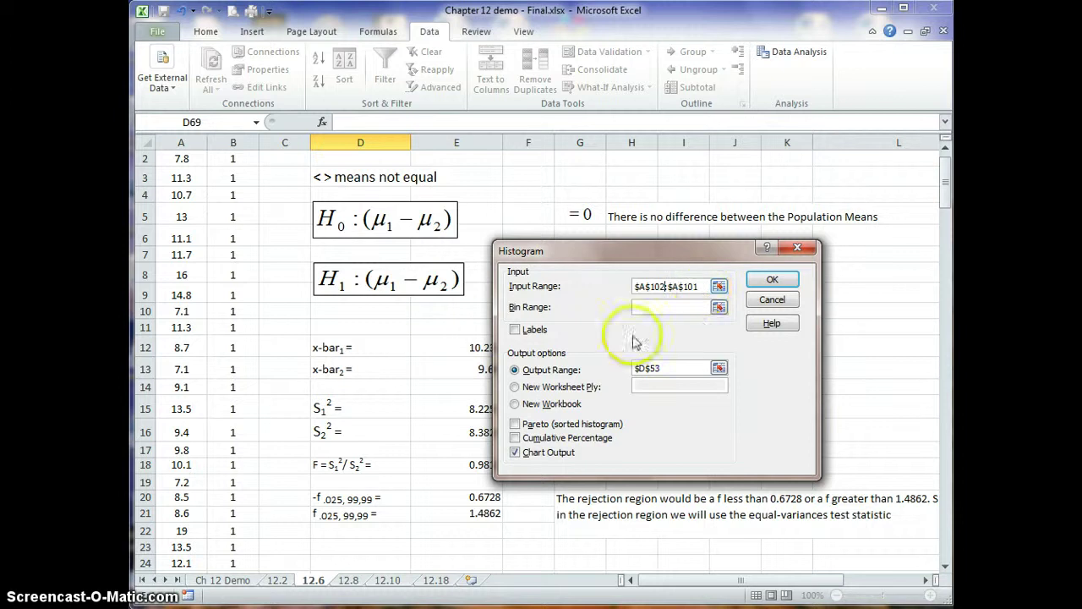
pyautogui.click(701, 285)
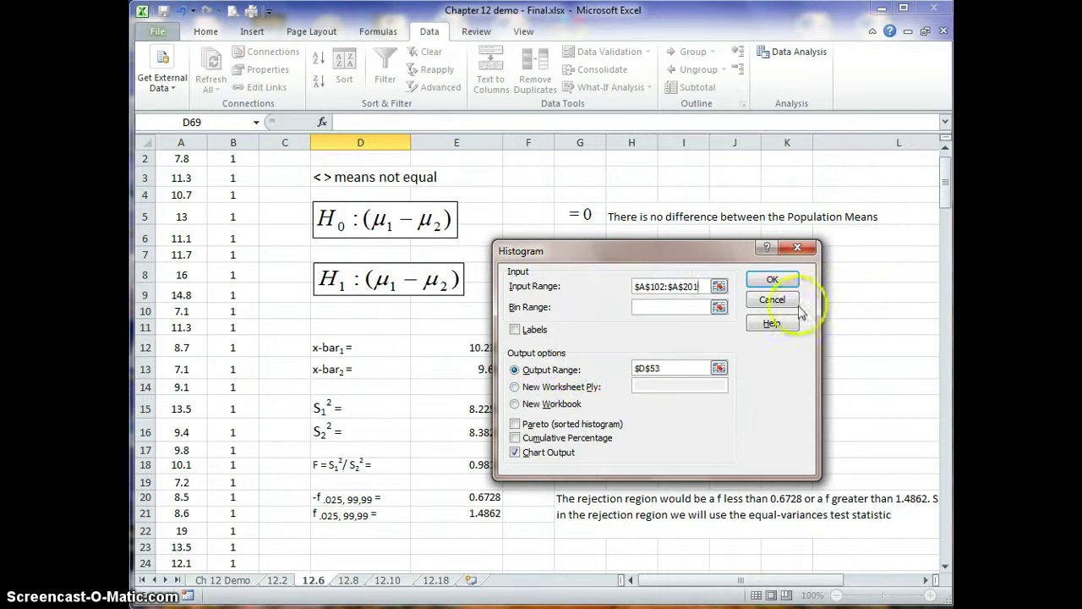
# Check where the gender 2 distances begin and end in column A.
pyautogui.scroll(-9, 690, 365)
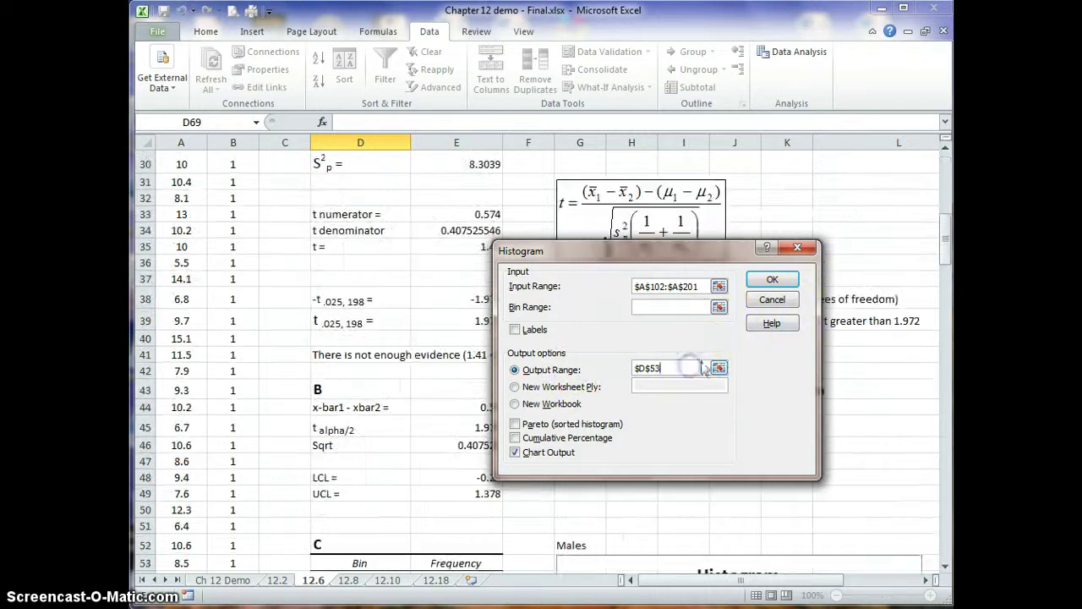
pyautogui.moveTo(946, 216); pyautogui.dragTo(946, 337)
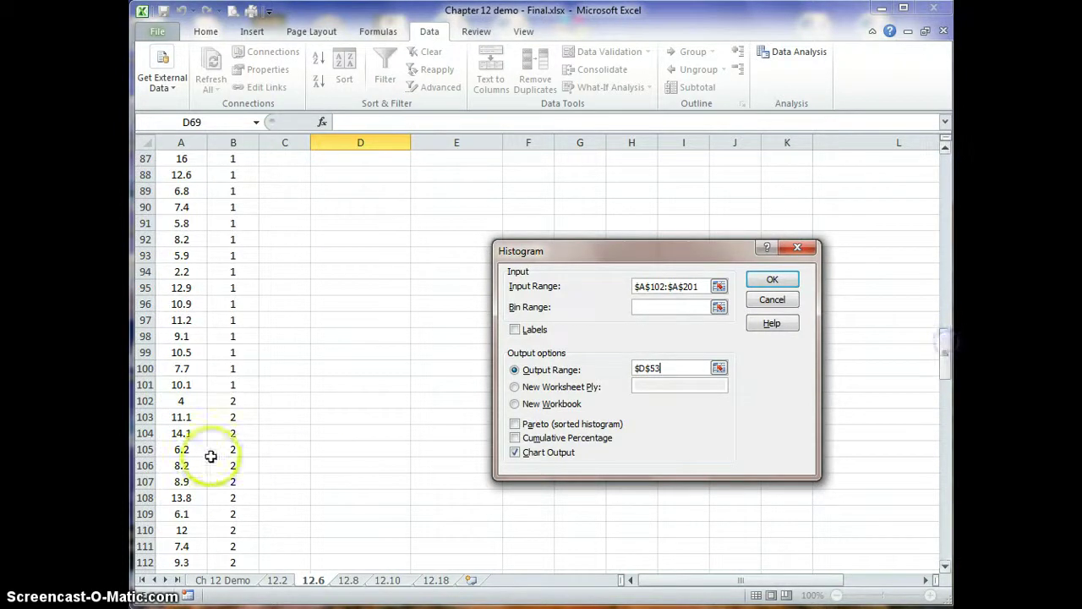
pyautogui.click(203, 401)
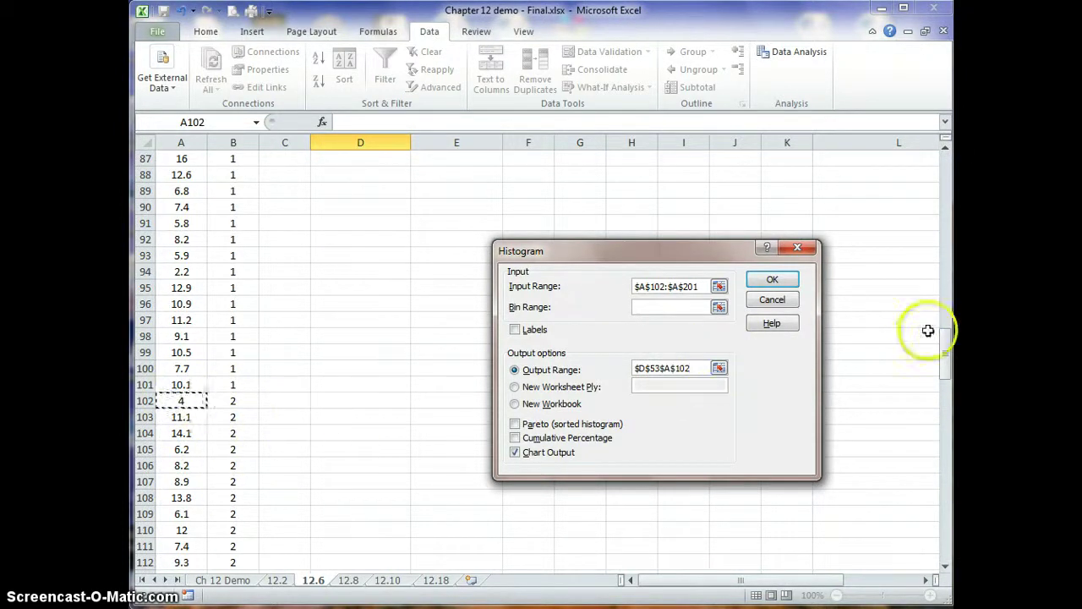
pyautogui.moveTo(947, 338); pyautogui.dragTo(924, 548)
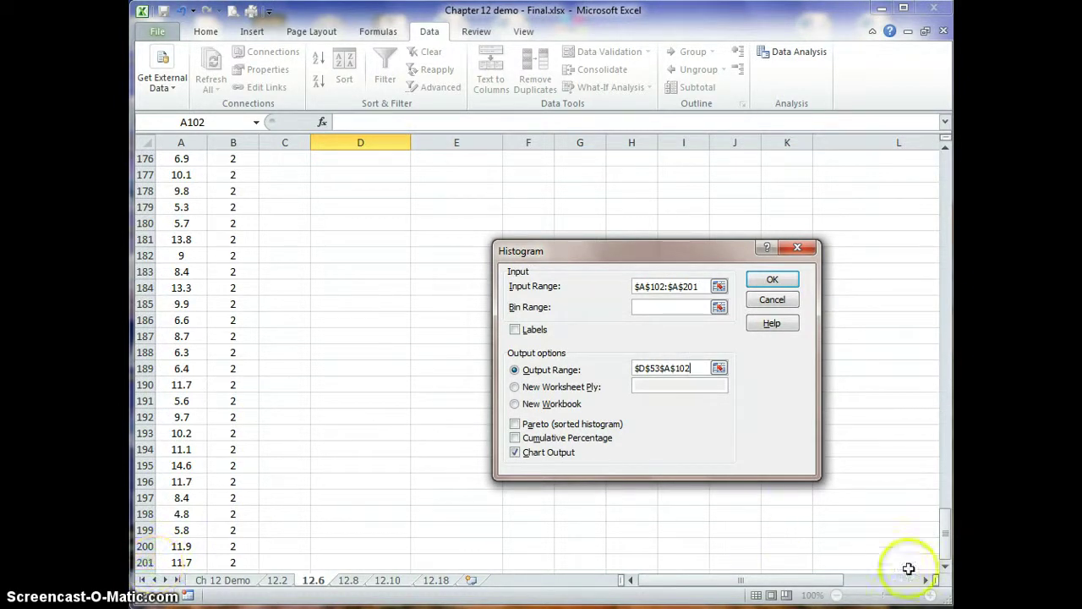
pyautogui.click(945, 565)
pyautogui.click(945, 564)
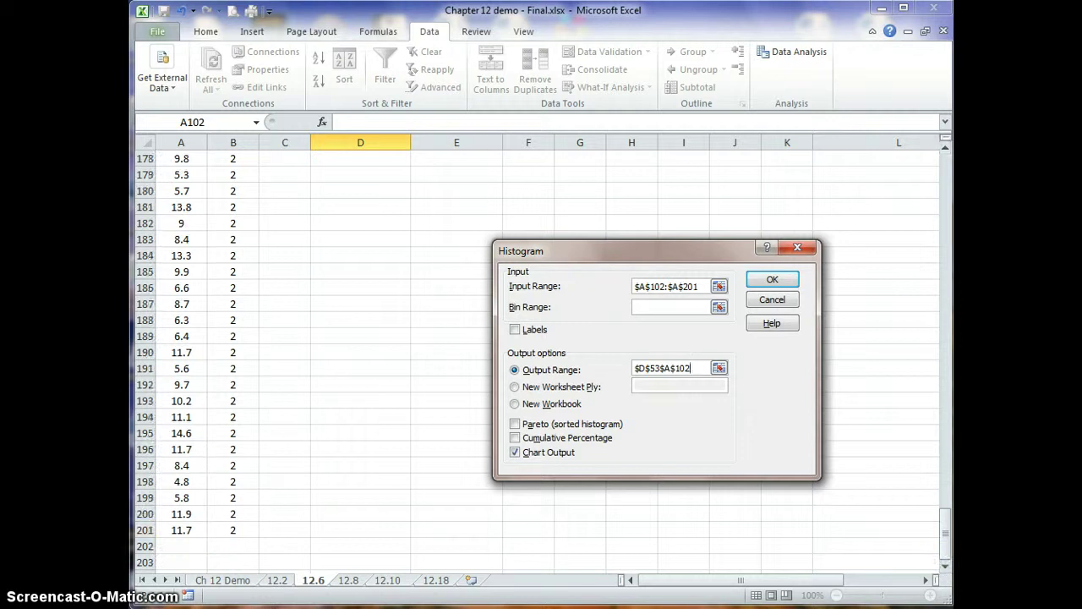
# Replace the histogram's output range with $D$69 and generate the females' frequency table and chart.
pyautogui.click(685, 366)
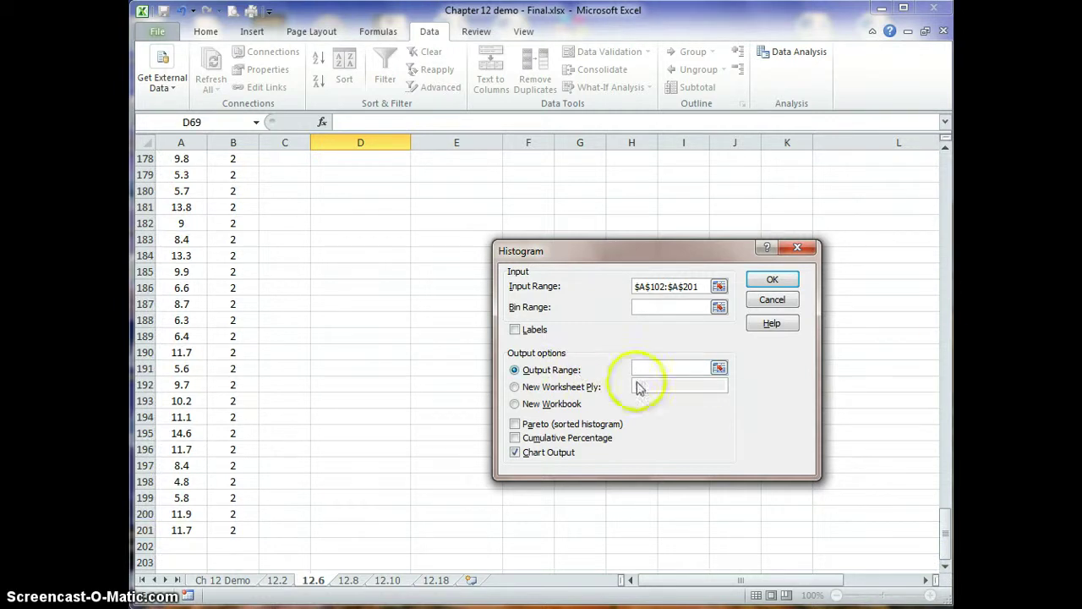
pyautogui.click(718, 368)
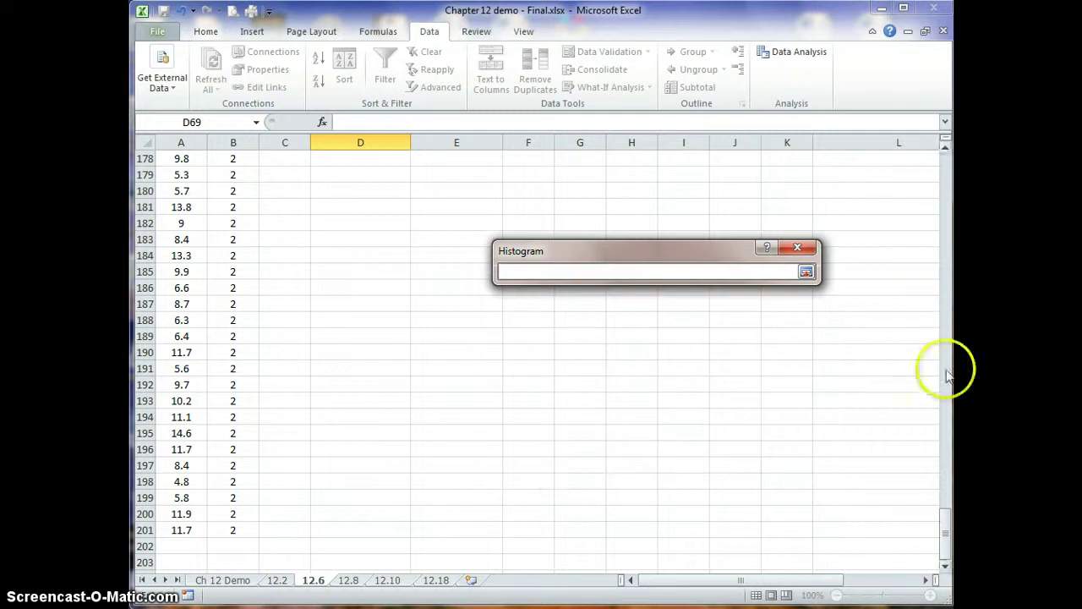
pyautogui.moveTo(947, 535); pyautogui.dragTo(948, 284)
pyautogui.click(358, 455)
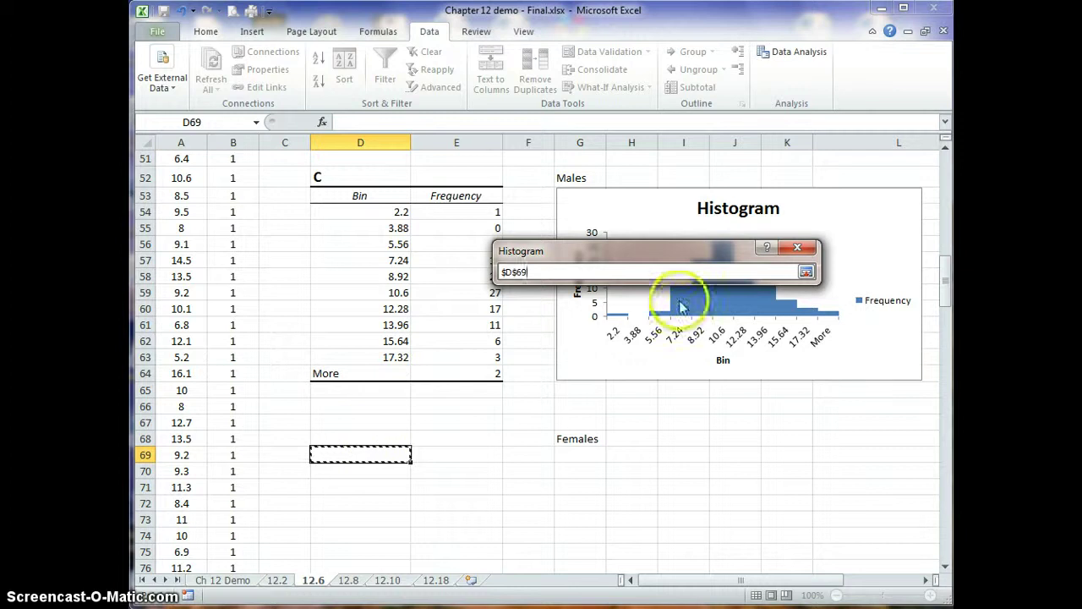
pyautogui.click(806, 272)
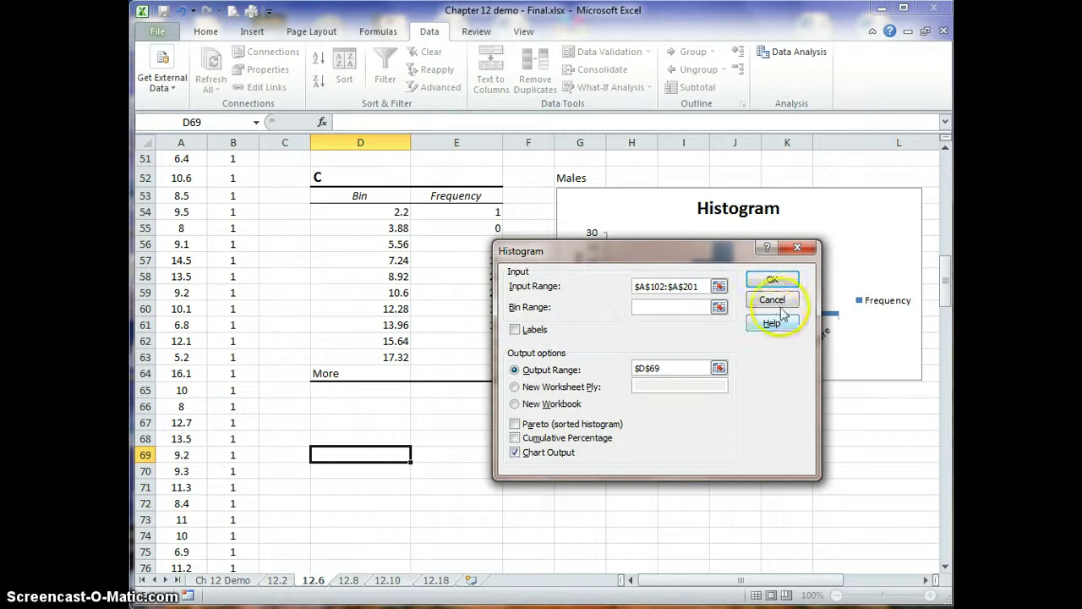
pyautogui.click(772, 279)
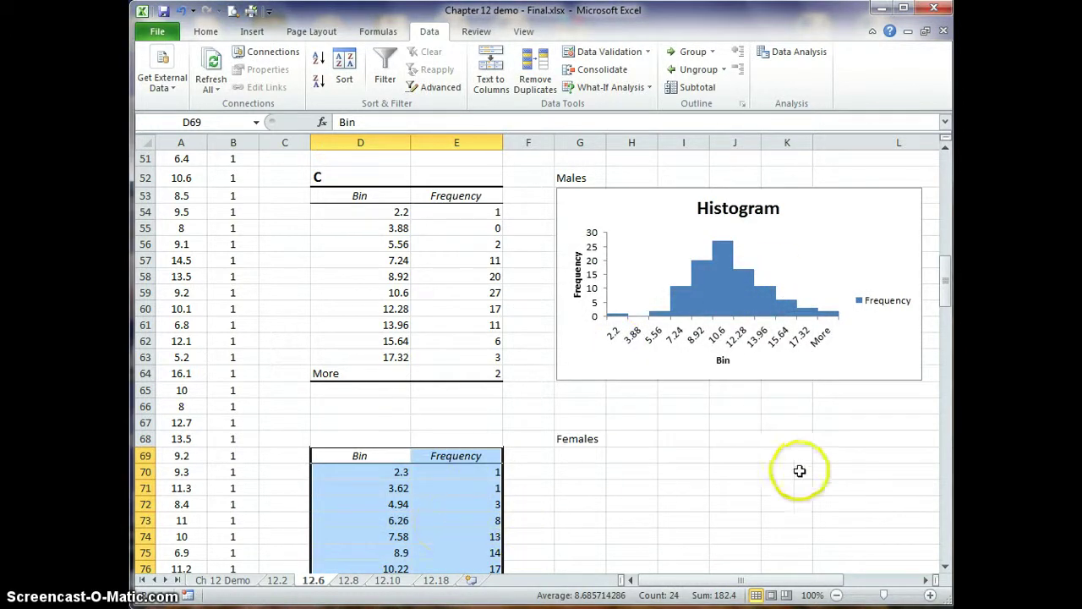
# Move the new females' histogram from beside the summary statistics to directly below the Females label in column G.
pyautogui.moveTo(945, 305); pyautogui.dragTo(940, 214)
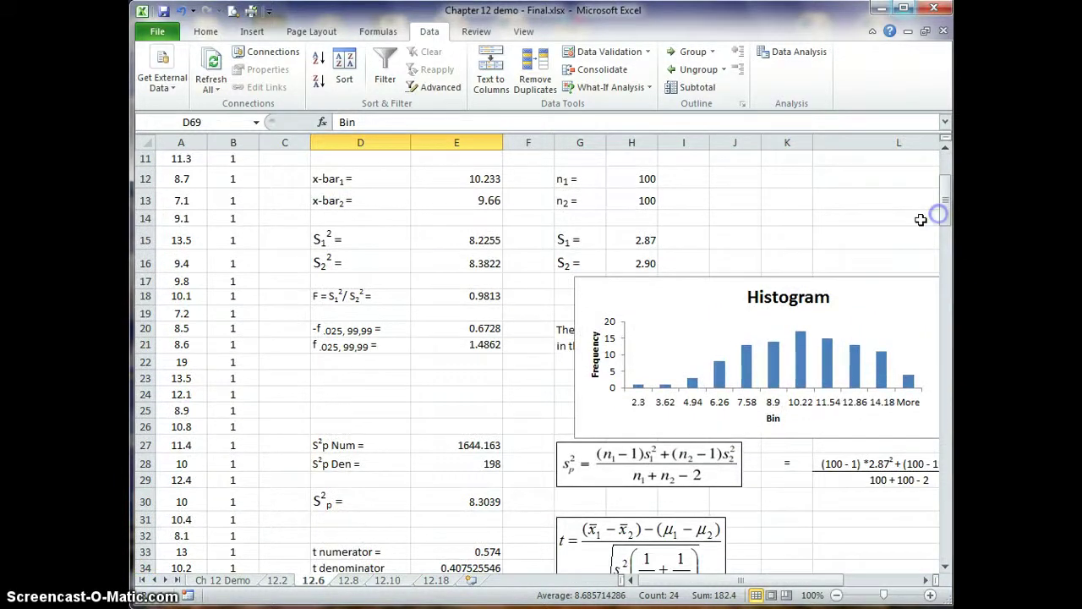
pyautogui.click(767, 278)
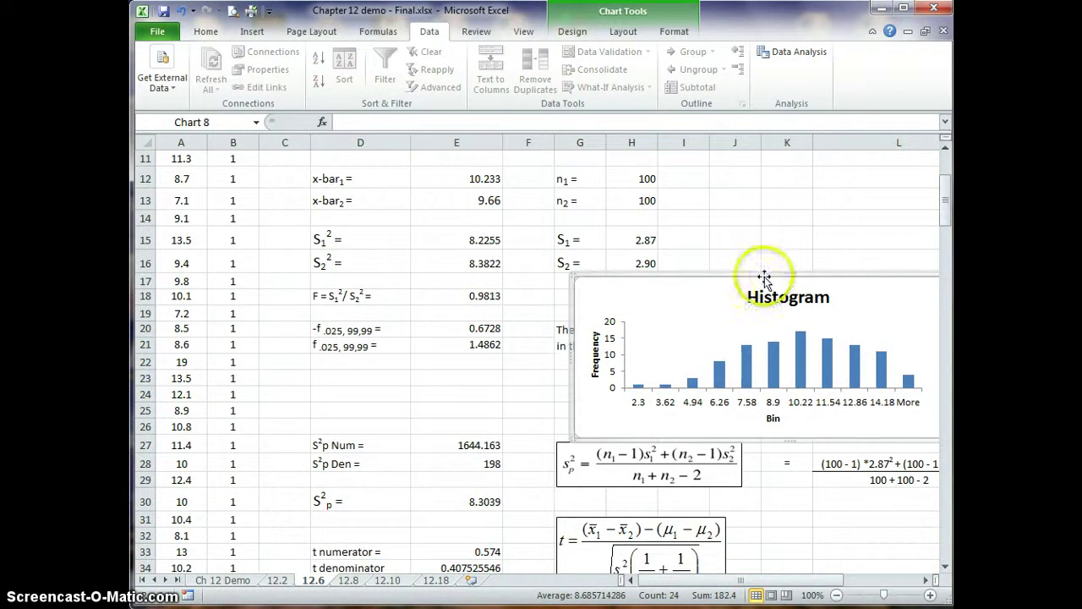
pyautogui.moveTo(762, 273); pyautogui.dragTo(743, 409)
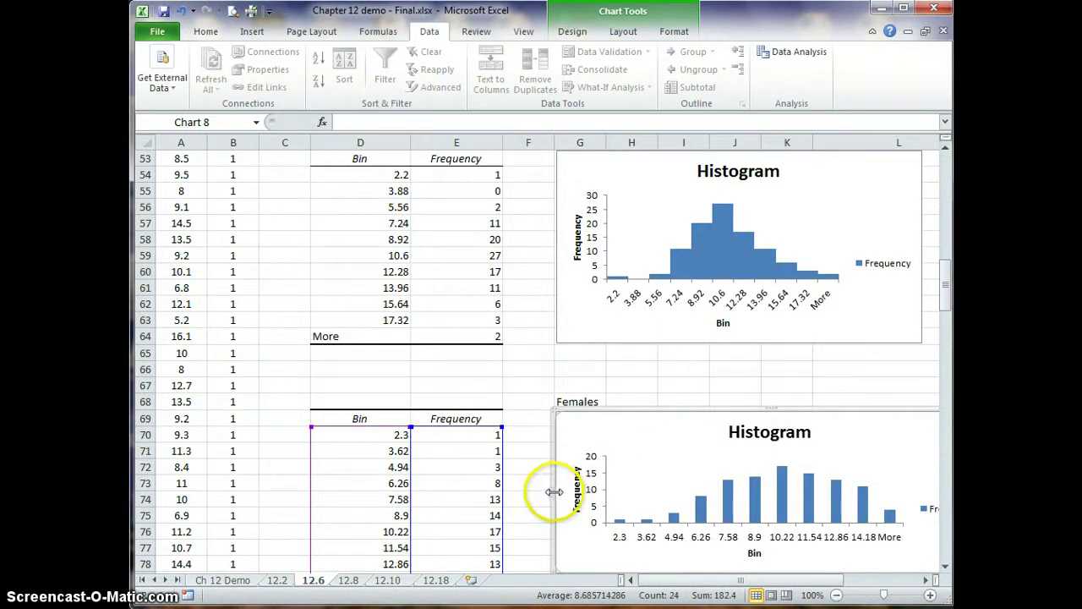
# Resize the females' histogram to fit between column G and column L and end level with its frequency table's More row.
pyautogui.moveTo(556, 490); pyautogui.dragTo(640, 494)
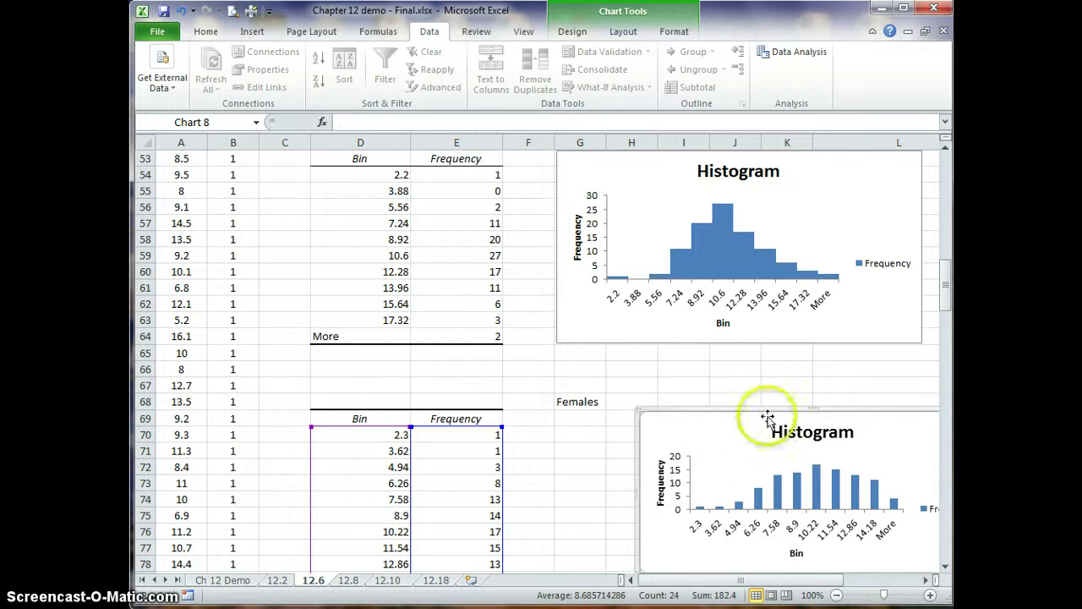
pyautogui.moveTo(770, 411); pyautogui.dragTo(684, 412)
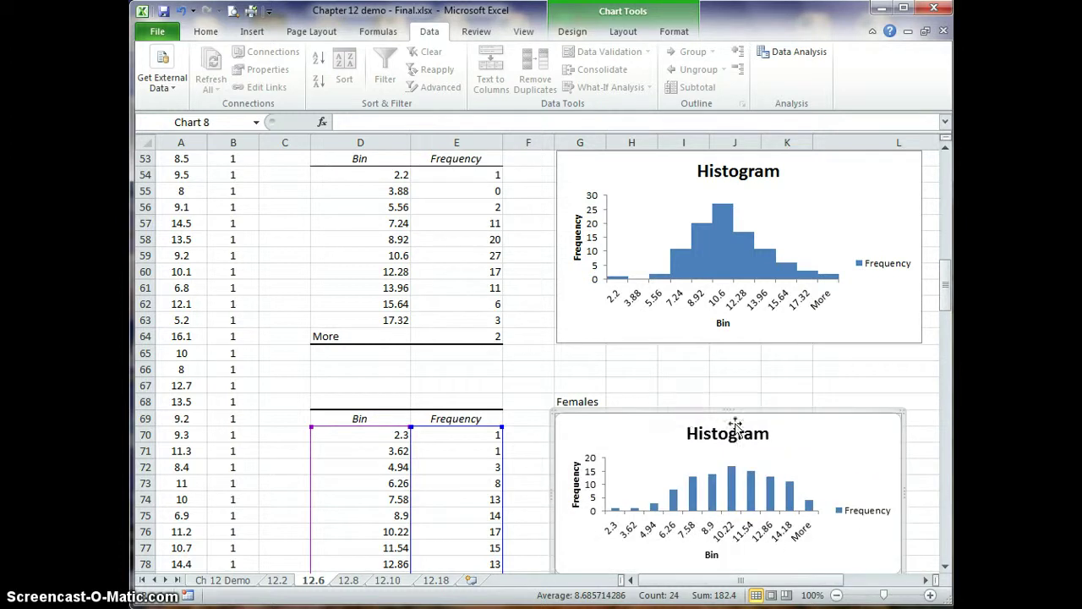
pyautogui.click(944, 567)
pyautogui.click(944, 566)
pyautogui.click(944, 567)
pyautogui.click(945, 566)
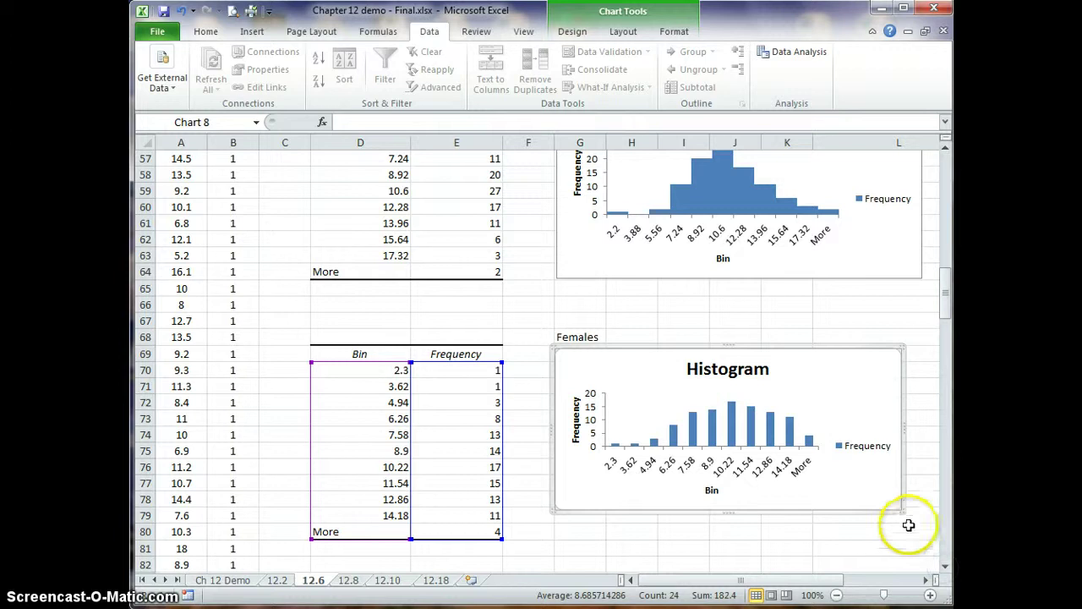
pyautogui.moveTo(901, 509); pyautogui.dragTo(928, 537)
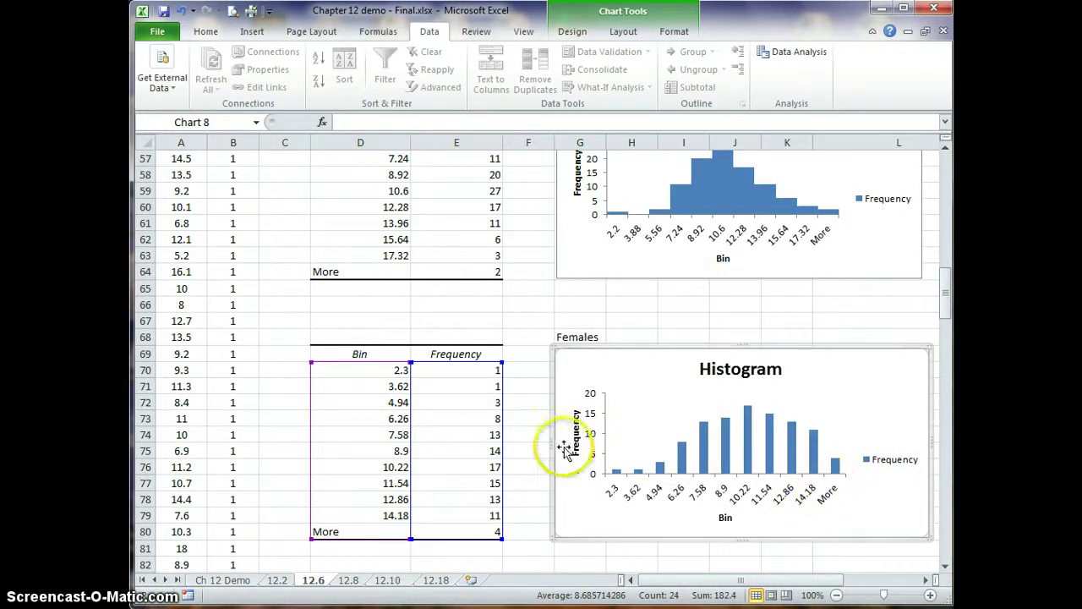
pyautogui.moveTo(554, 443); pyautogui.dragTo(559, 444)
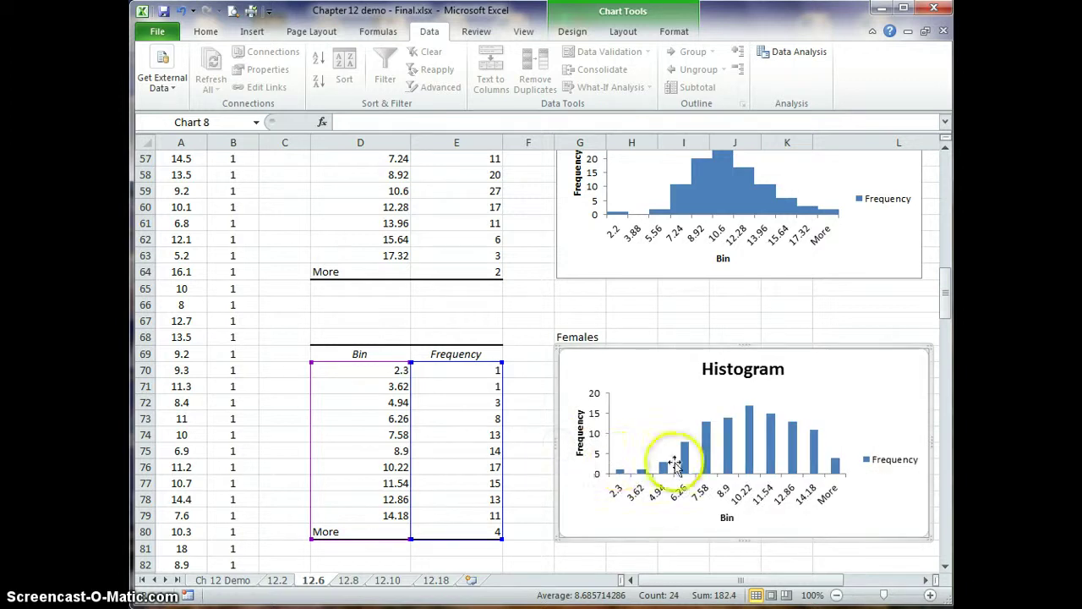
# Set the gap width of the females' histogram bars to 0% and deselect the chart.
pyautogui.rightClick(750, 450)
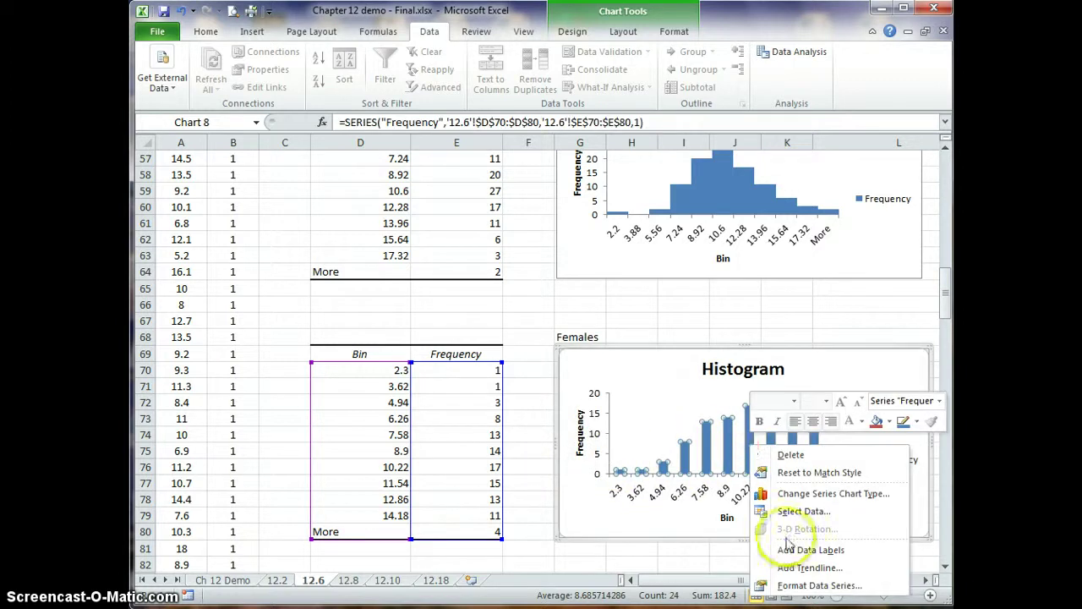
pyautogui.click(799, 585)
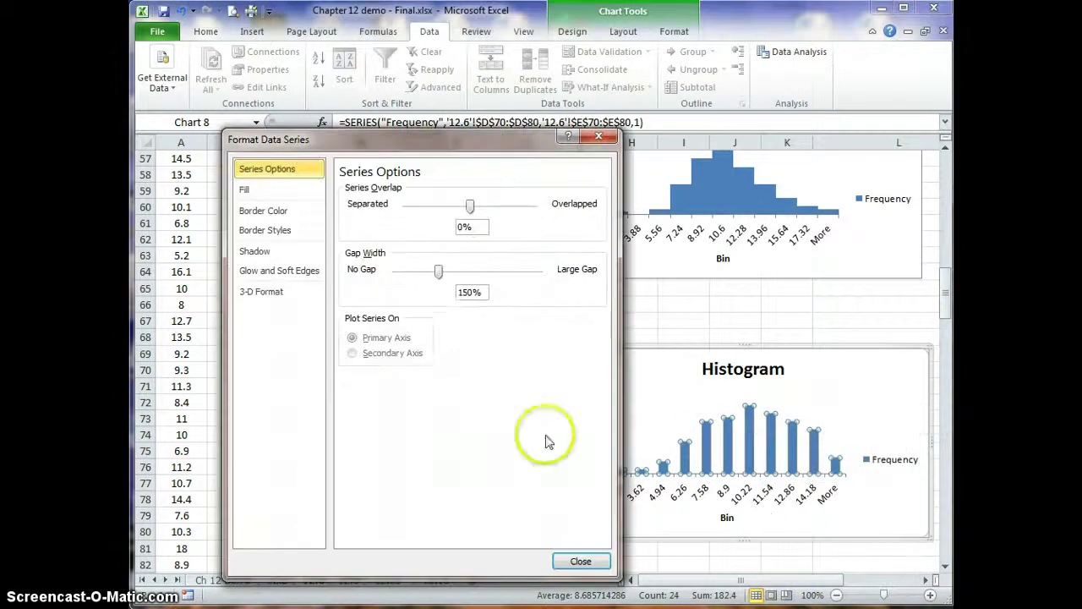
pyautogui.moveTo(438, 275); pyautogui.dragTo(384, 296)
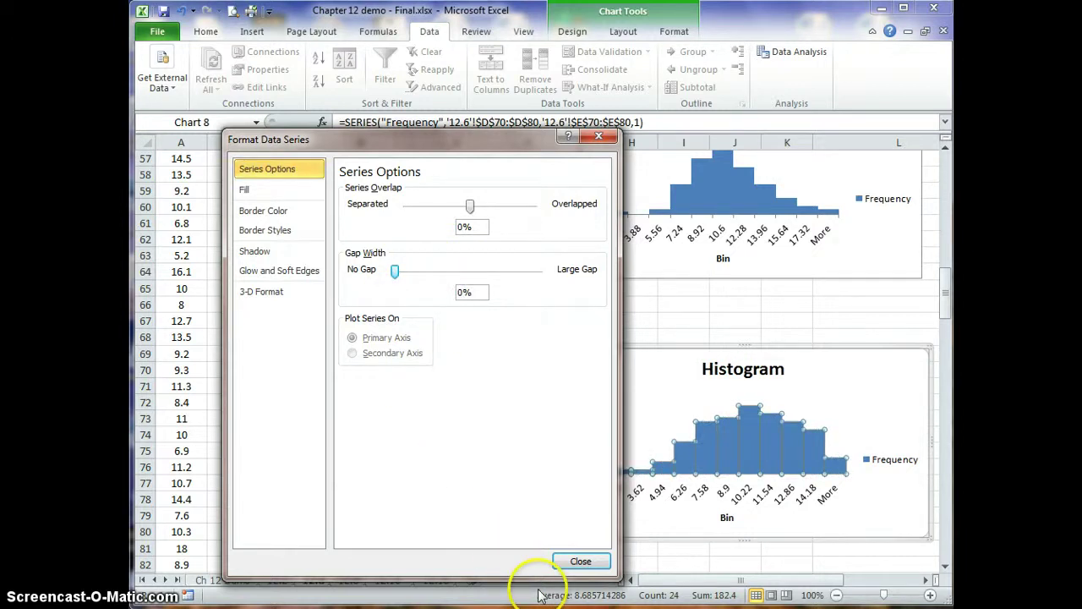
pyautogui.click(578, 558)
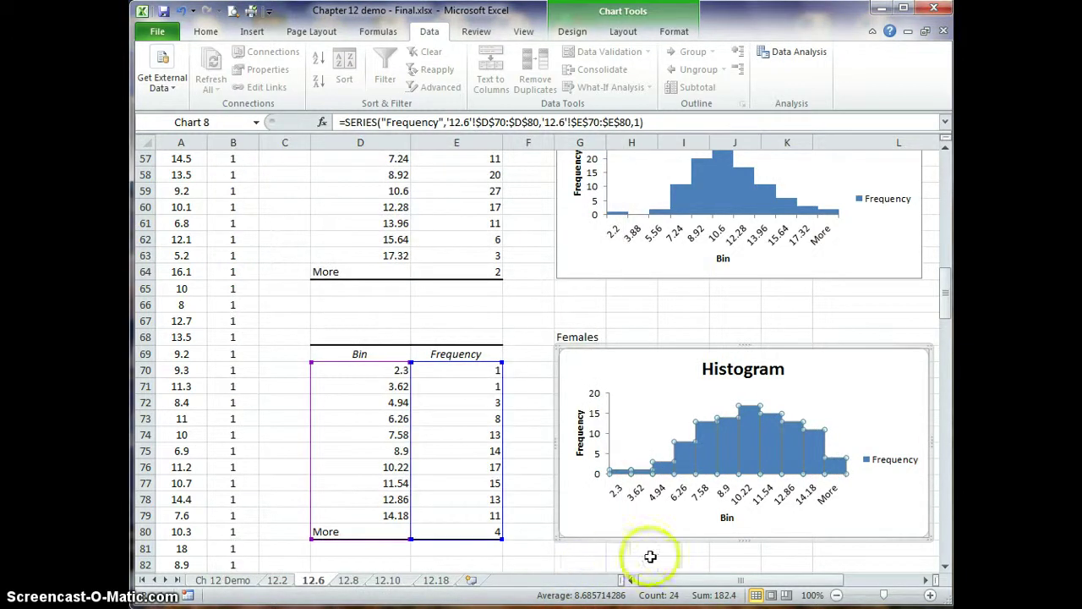
pyautogui.click(648, 564)
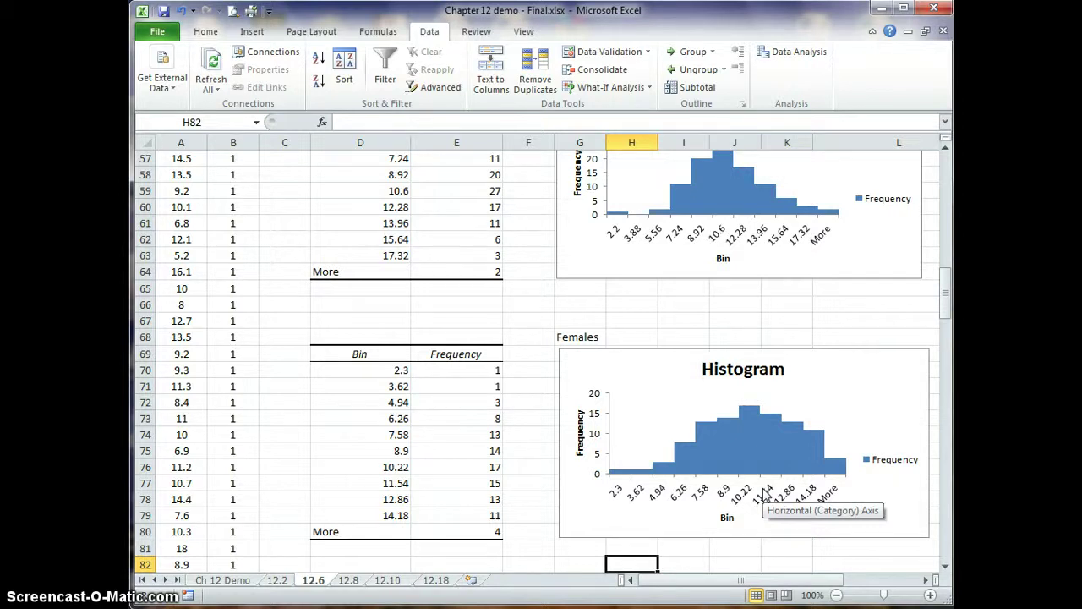
# Check the written conclusion about the histograms' shape beneath the females' frequency table.
pyautogui.click(947, 566)
pyautogui.click(947, 567)
pyautogui.click(947, 567)
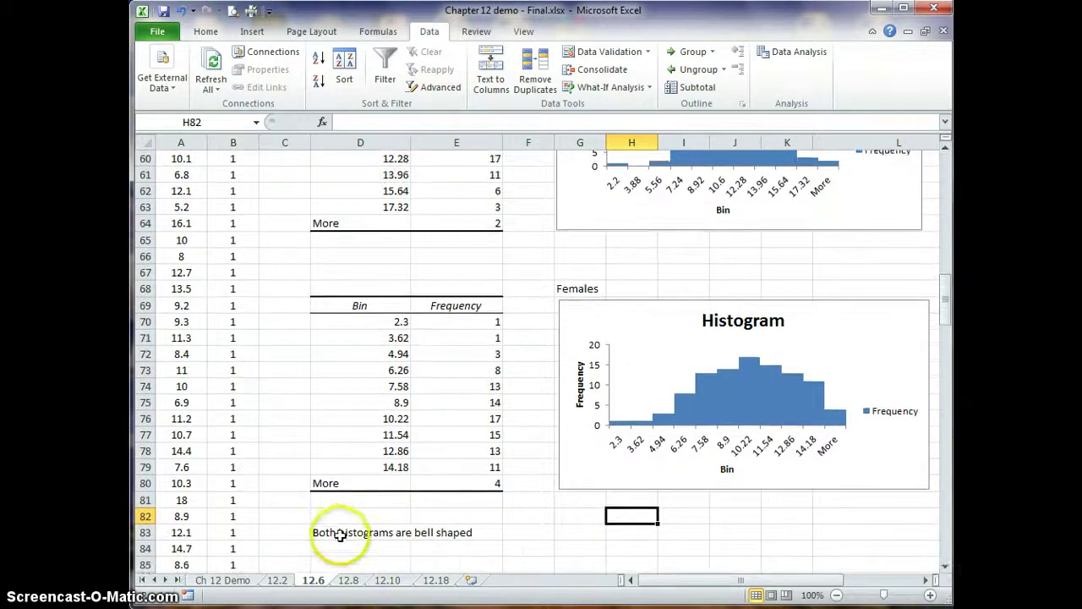